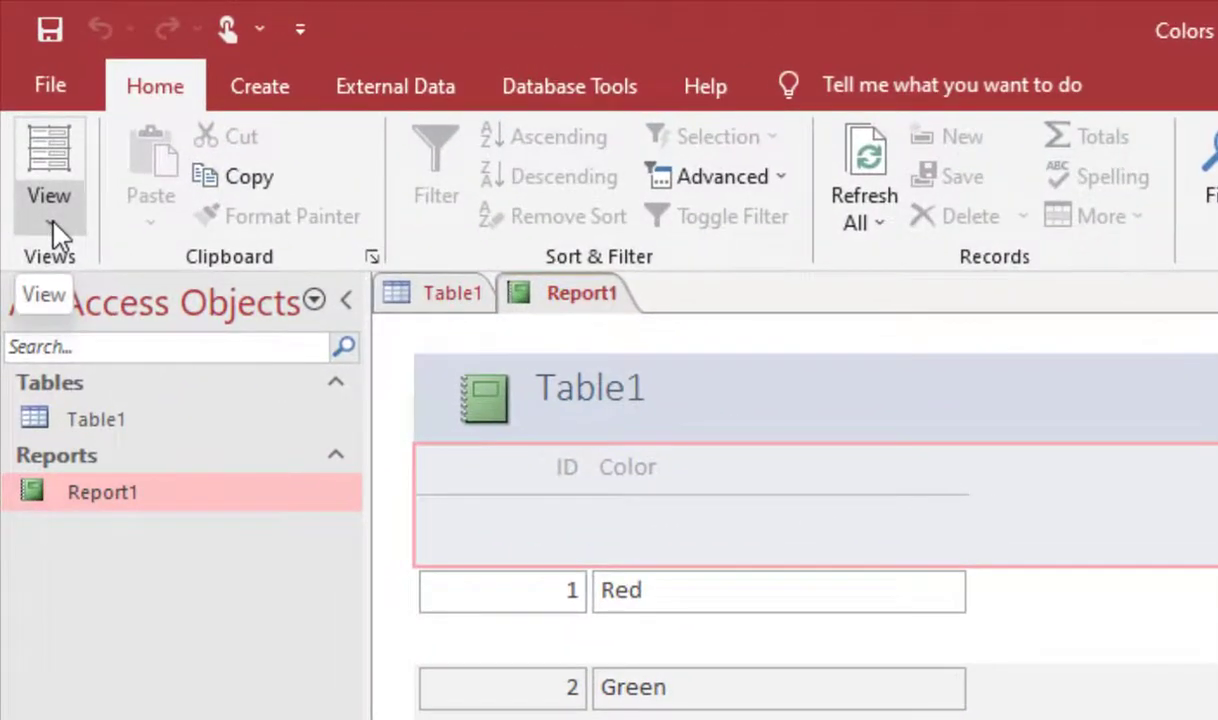
Switch Report1 to Design View and make the Detail section taller
left_click(51, 221)
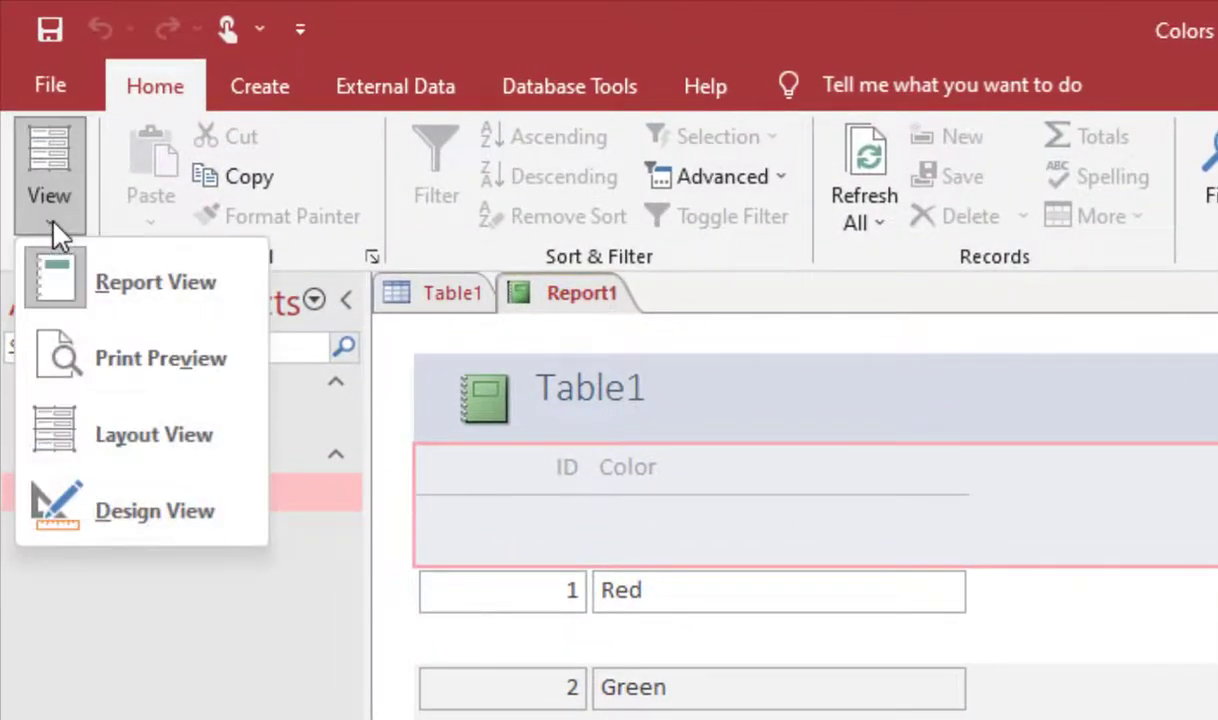
left_click(145, 518)
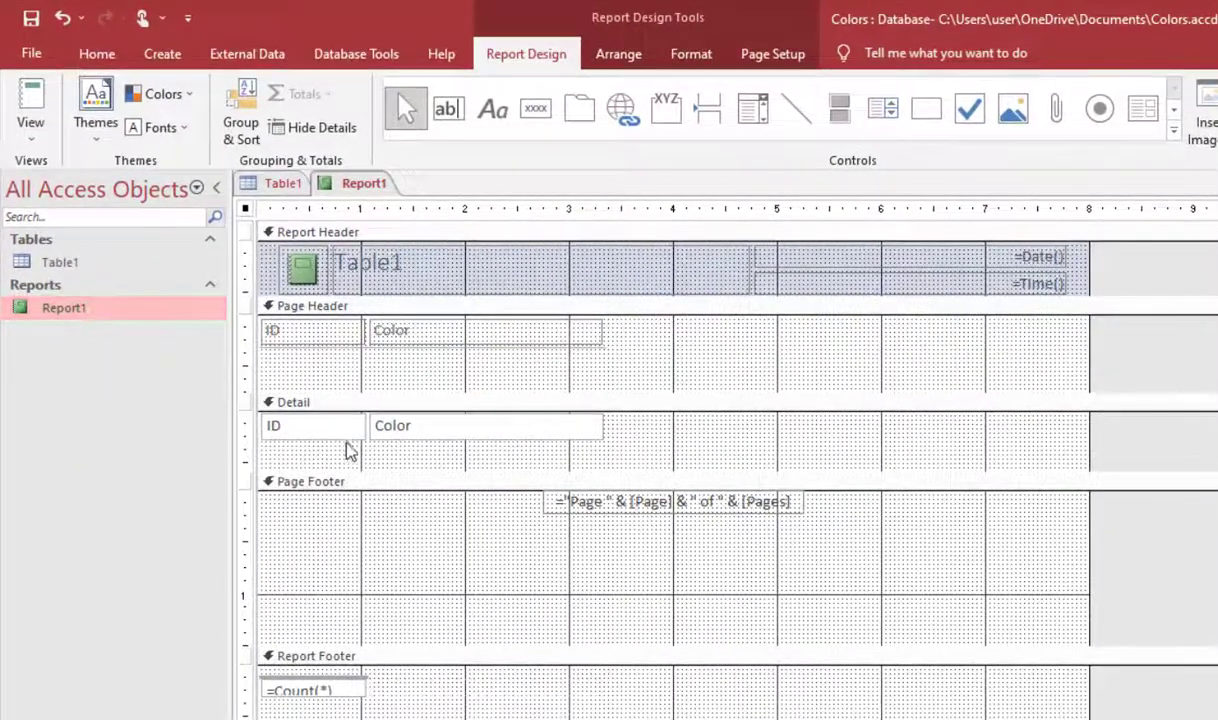
left_click(349, 470)
left_click_drag(349, 470, 349, 588)
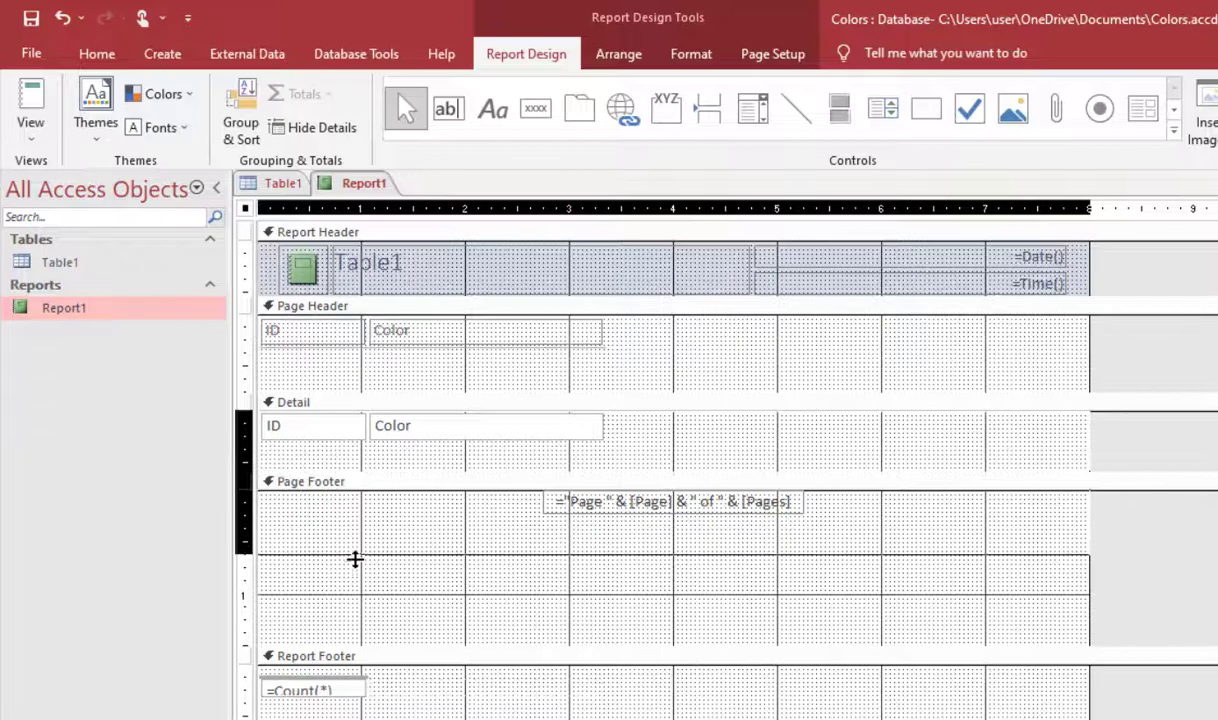
Add a 'Barcode' label to the Page Header and nudge it into position
left_click(492, 118)
left_click(711, 343)
type("Barcode")
key("Return")
left_click_drag(735, 347, 736, 326)
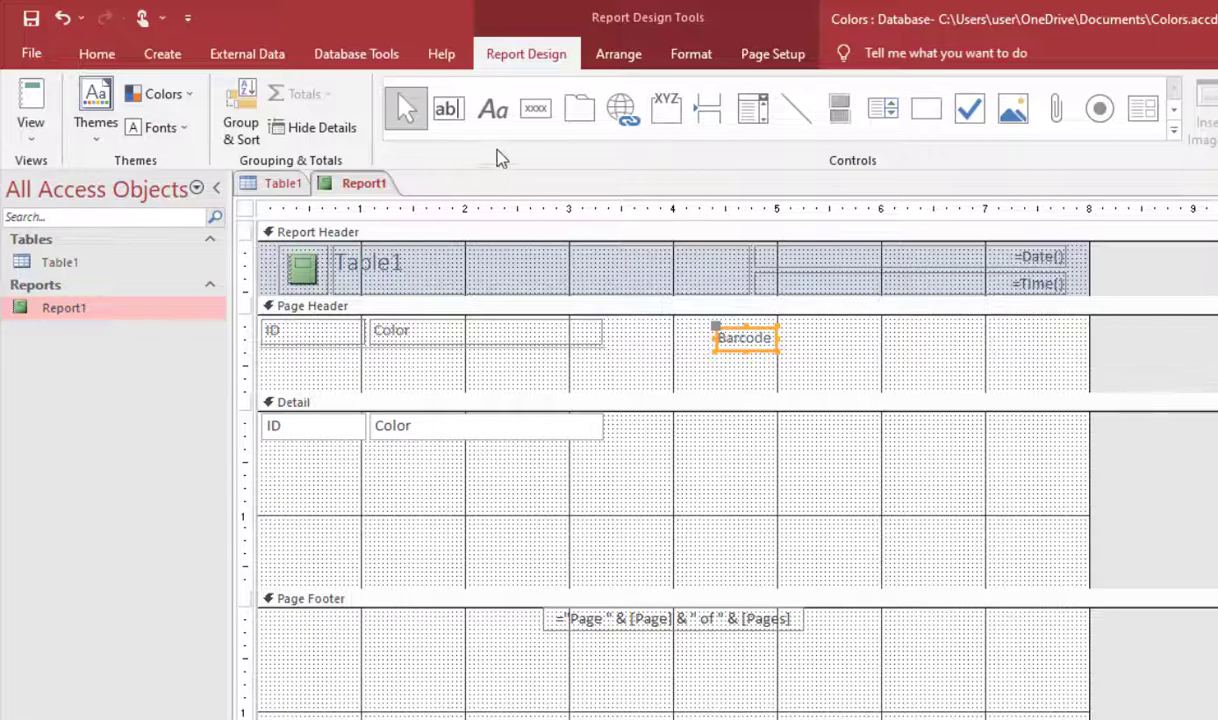
Draw a large unbound text box in the Detail section and delete its Text20 label
left_click(447, 112)
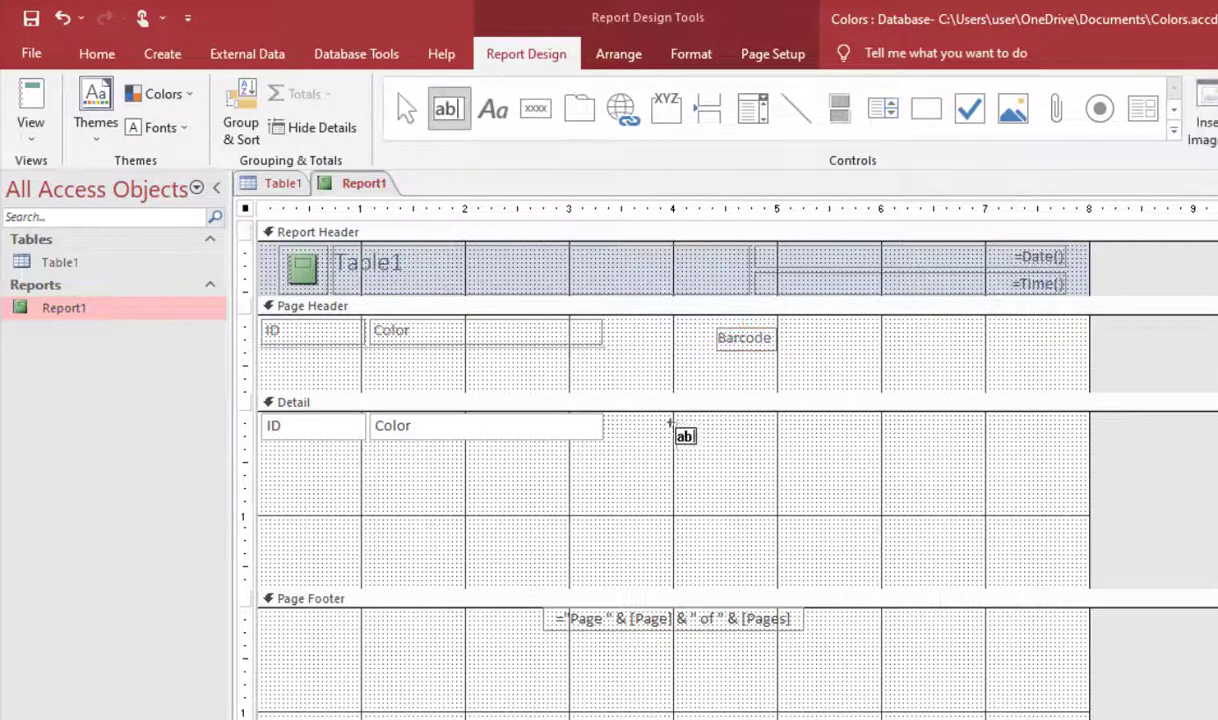
left_click_drag(725, 428, 1018, 527)
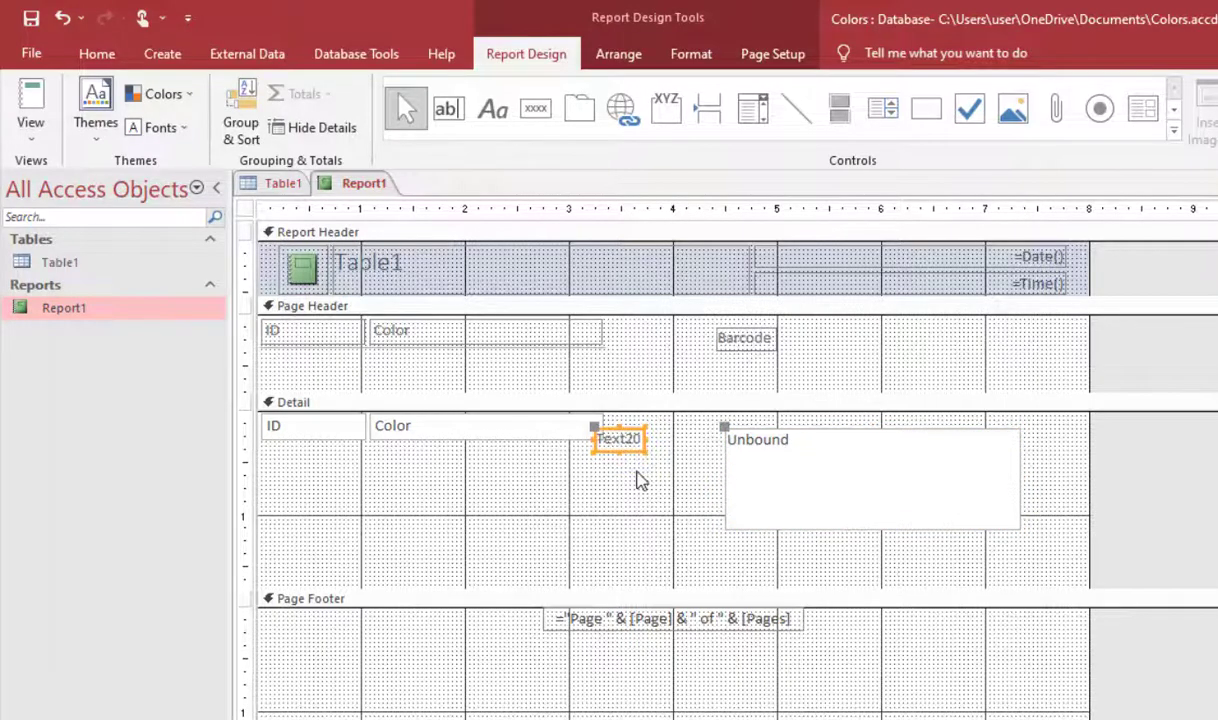
key("Delete")
left_click(840, 456)
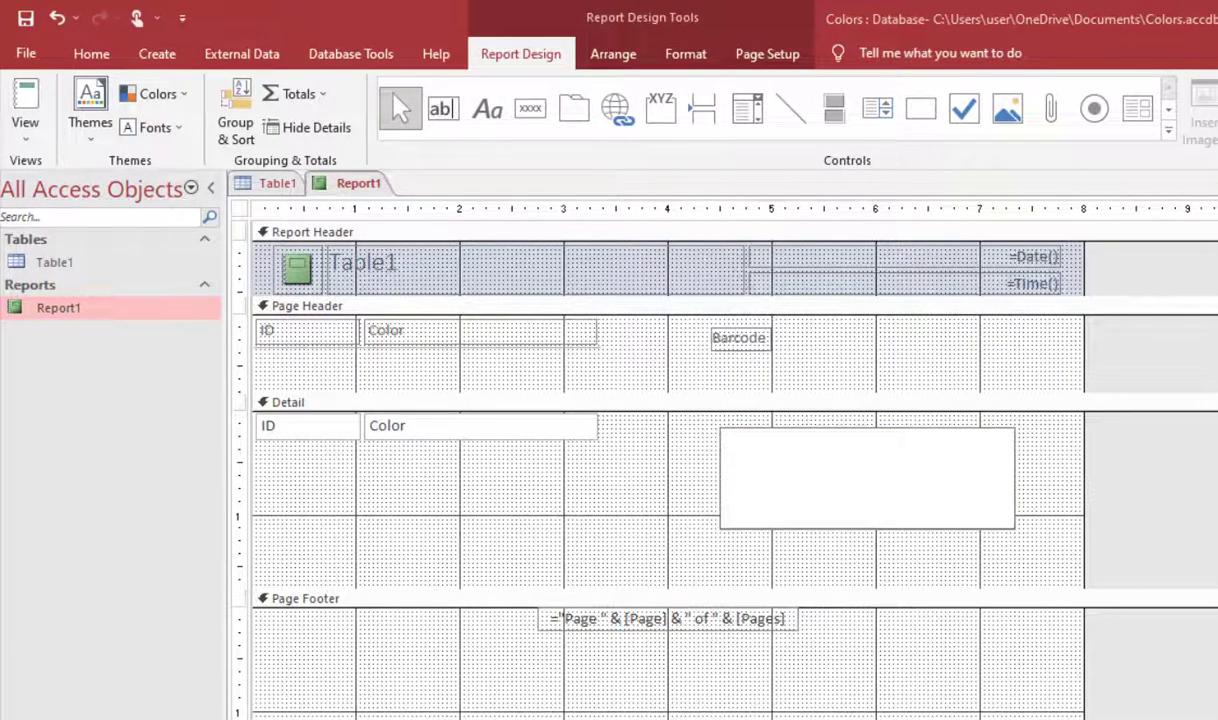
In the Visual Basic editor, import the IDAutomationVBA.bas module file
left_click(349, 58)
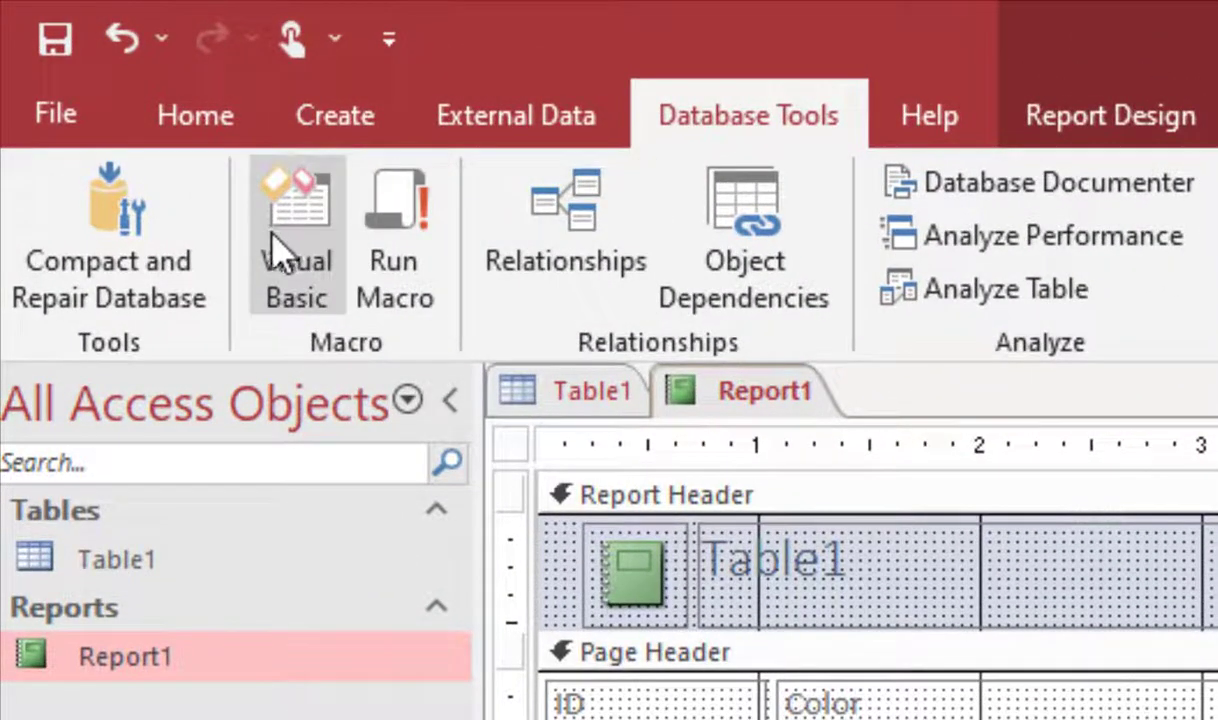
left_click(281, 253)
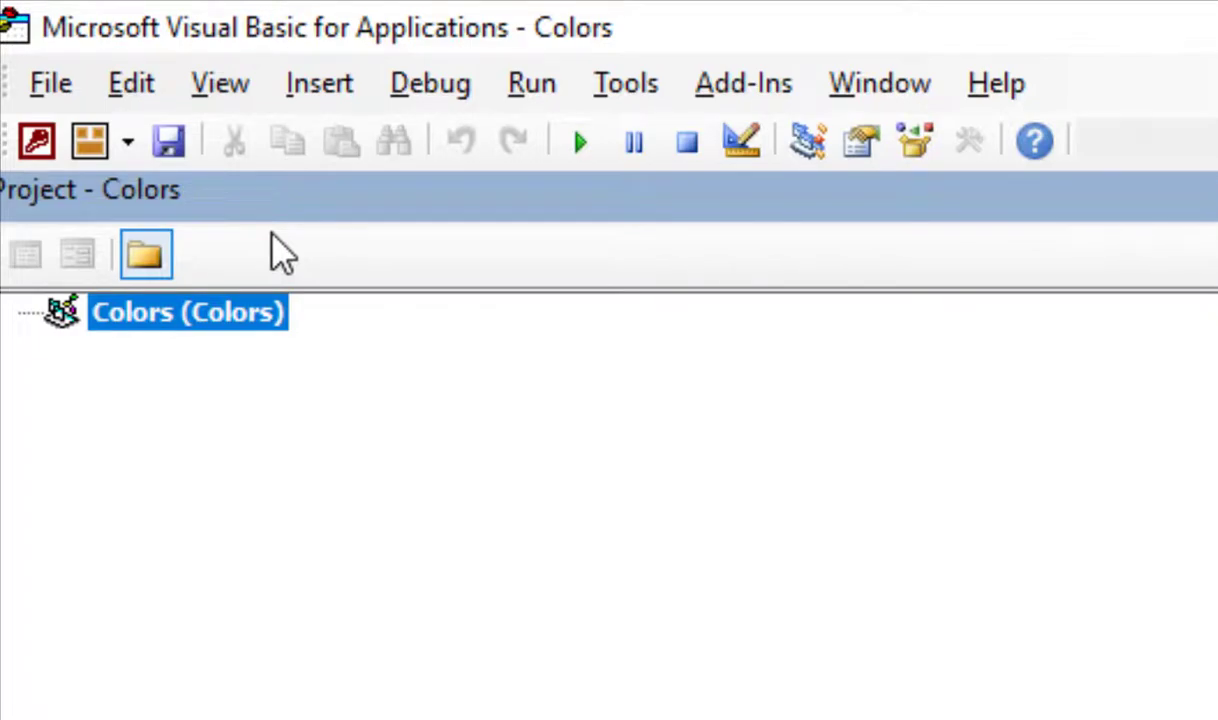
left_click(45, 90)
left_click(137, 215)
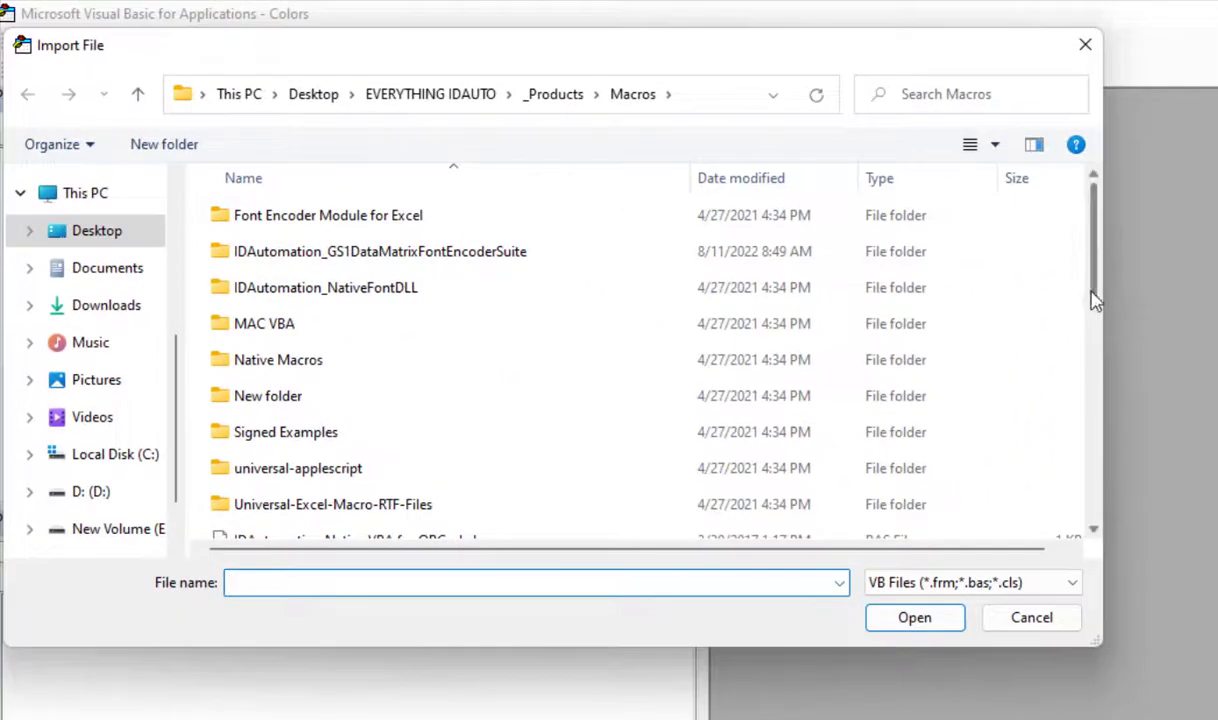
scroll(1100, 440, "down", 2)
scroll(1100, 440, "down", 3)
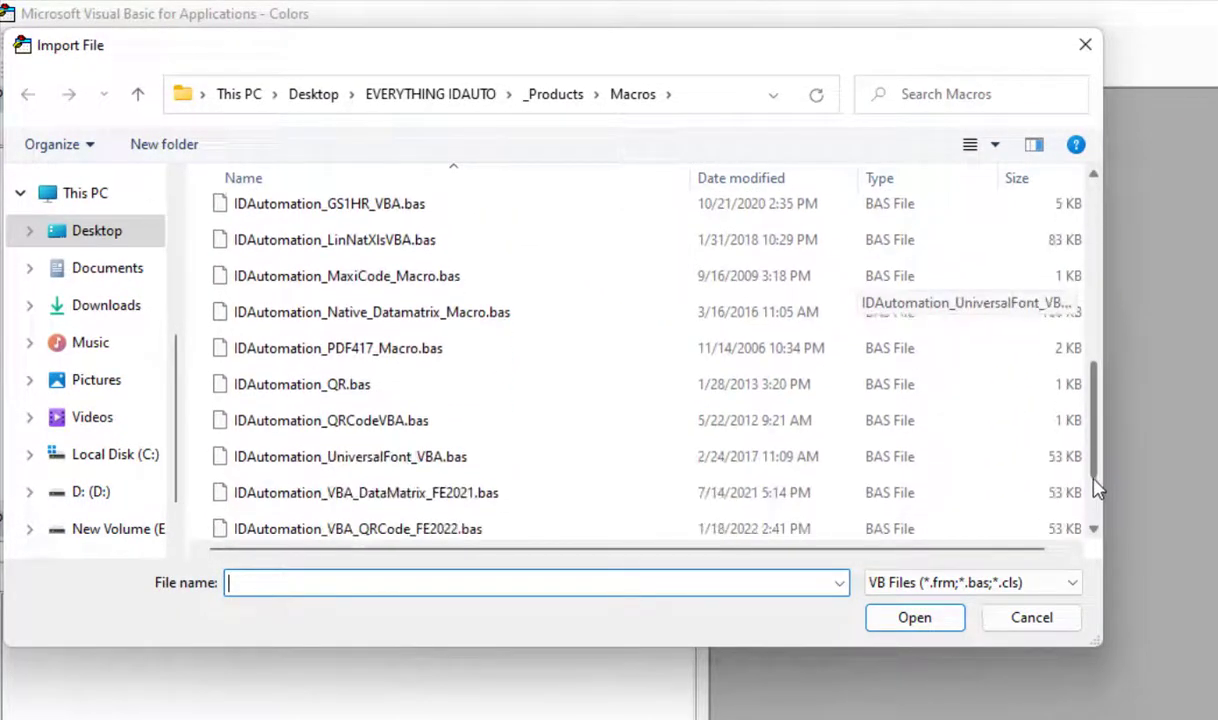
scroll(1096, 490, "down", 1)
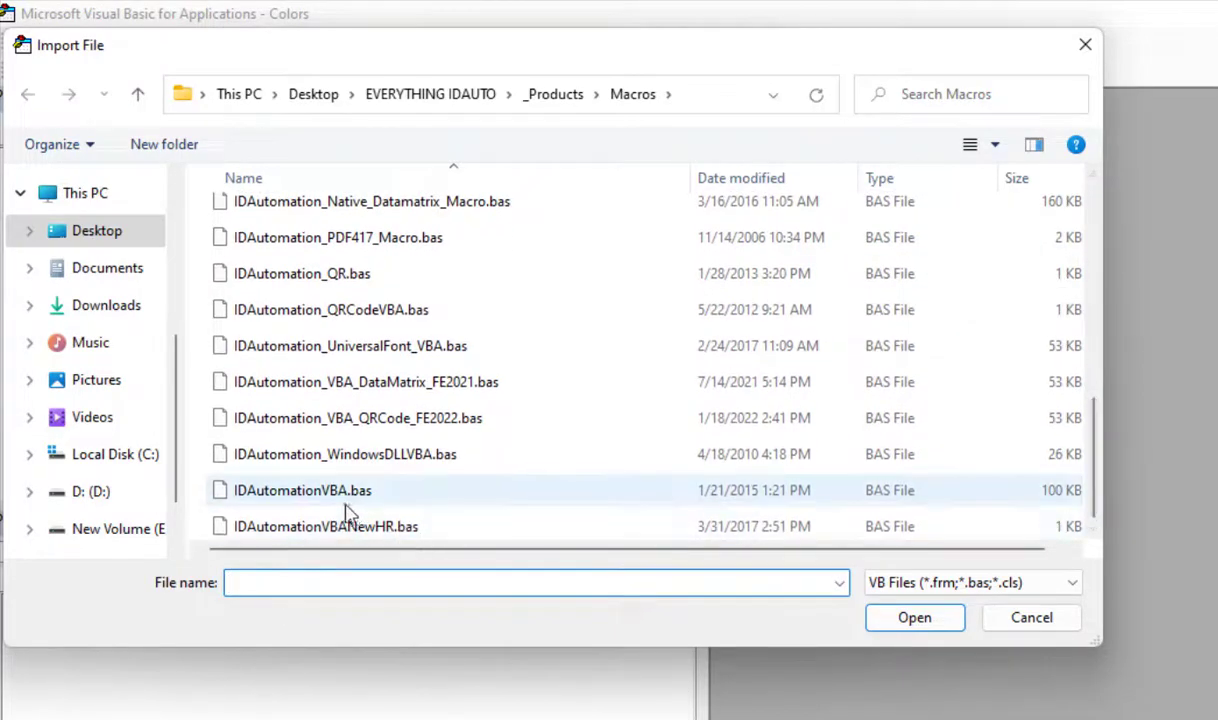
double_click(343, 500)
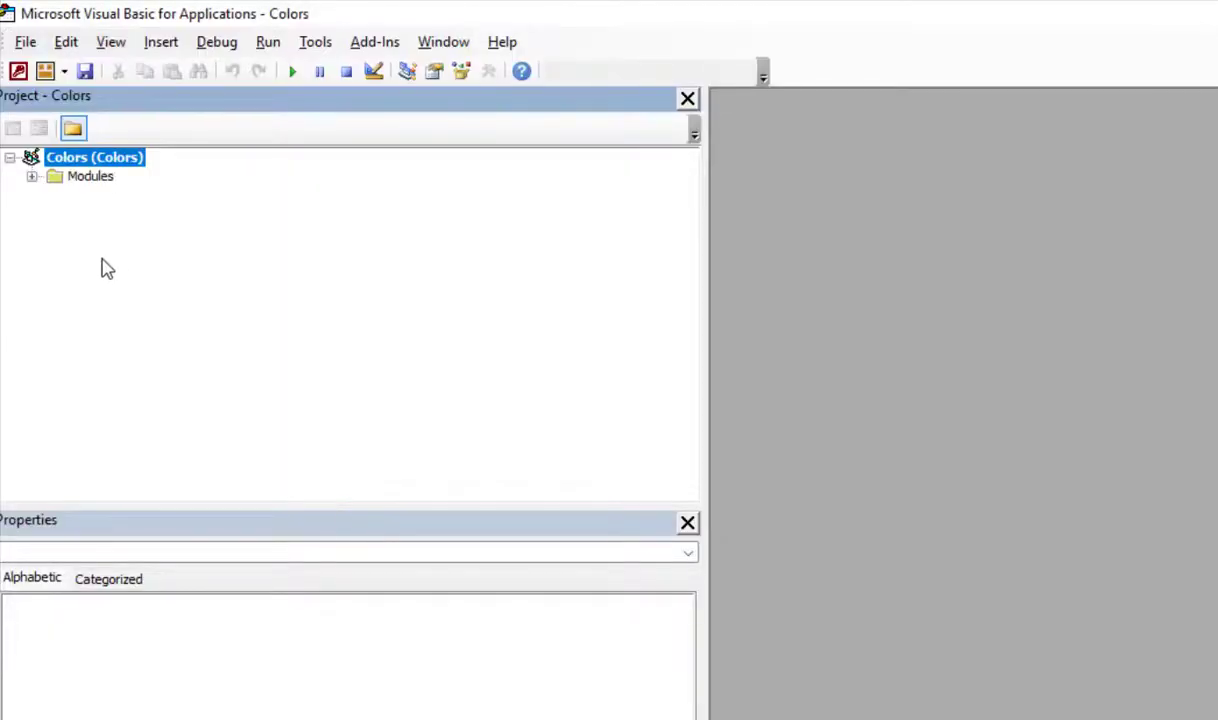
Expand the Modules folder and open the IDAutomationVBA module's code
left_click(31, 177)
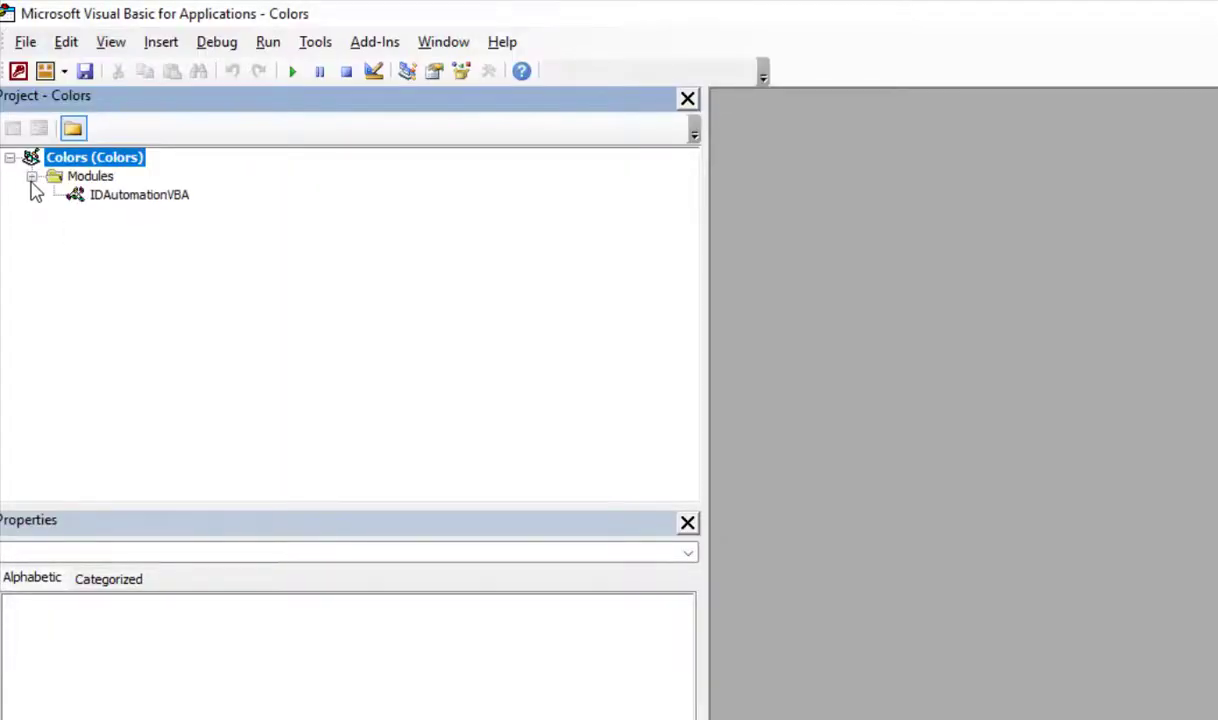
double_click(136, 197)
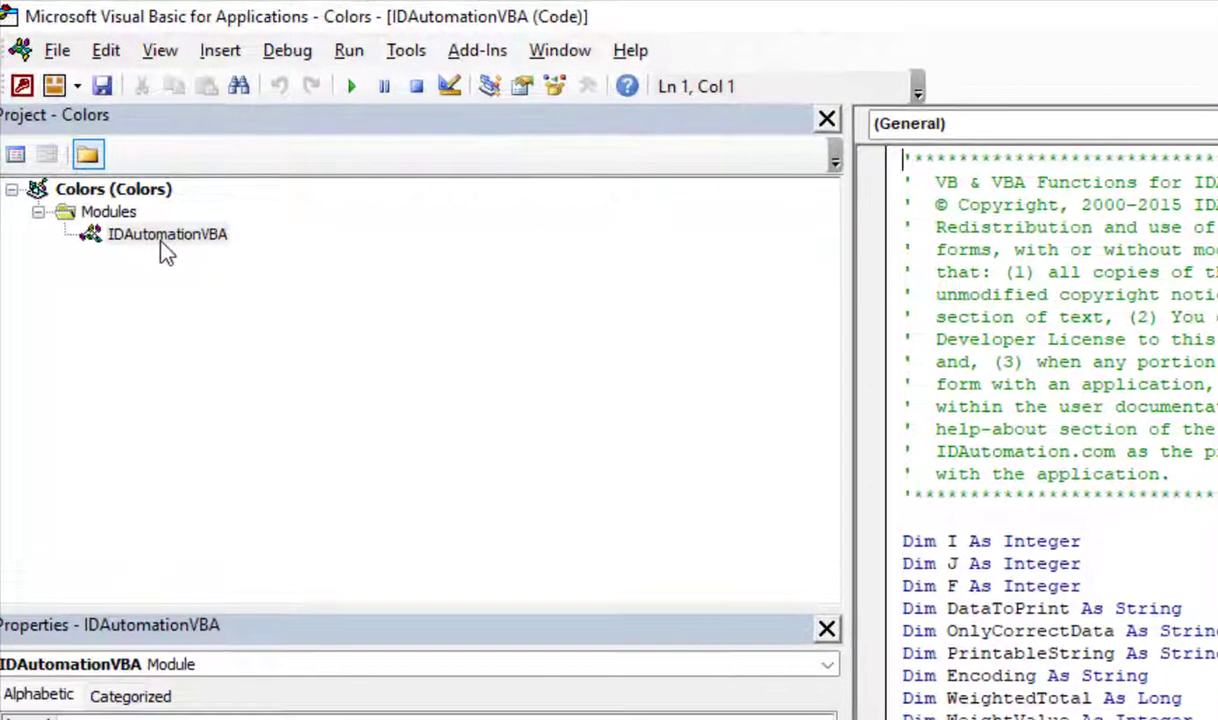
left_click(50, 58)
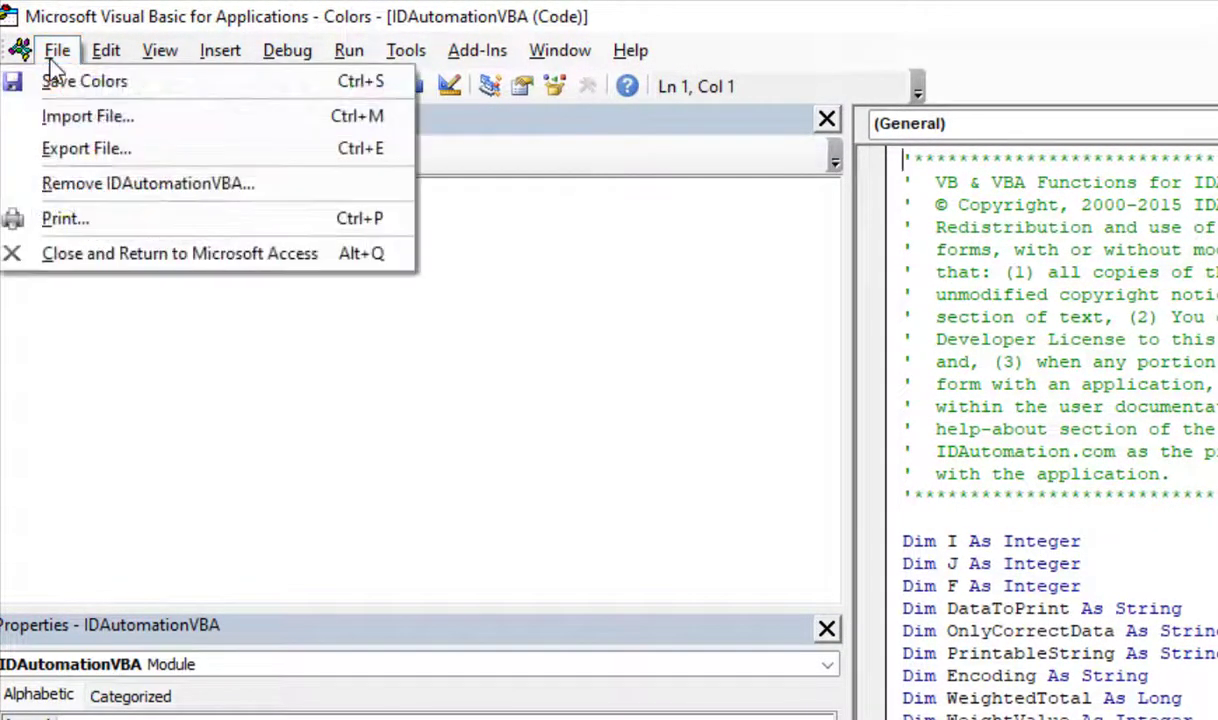
Back in Access, bind the new text box's control source to the Color field
left_click(100, 256)
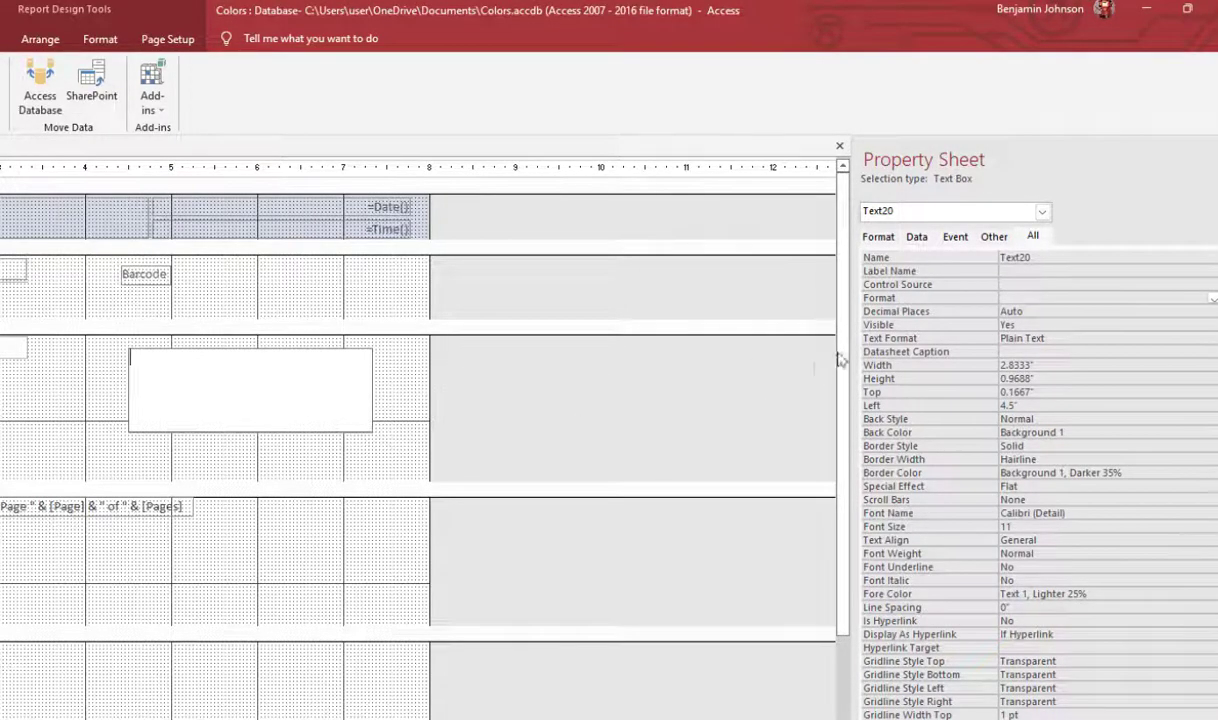
left_click(1040, 298)
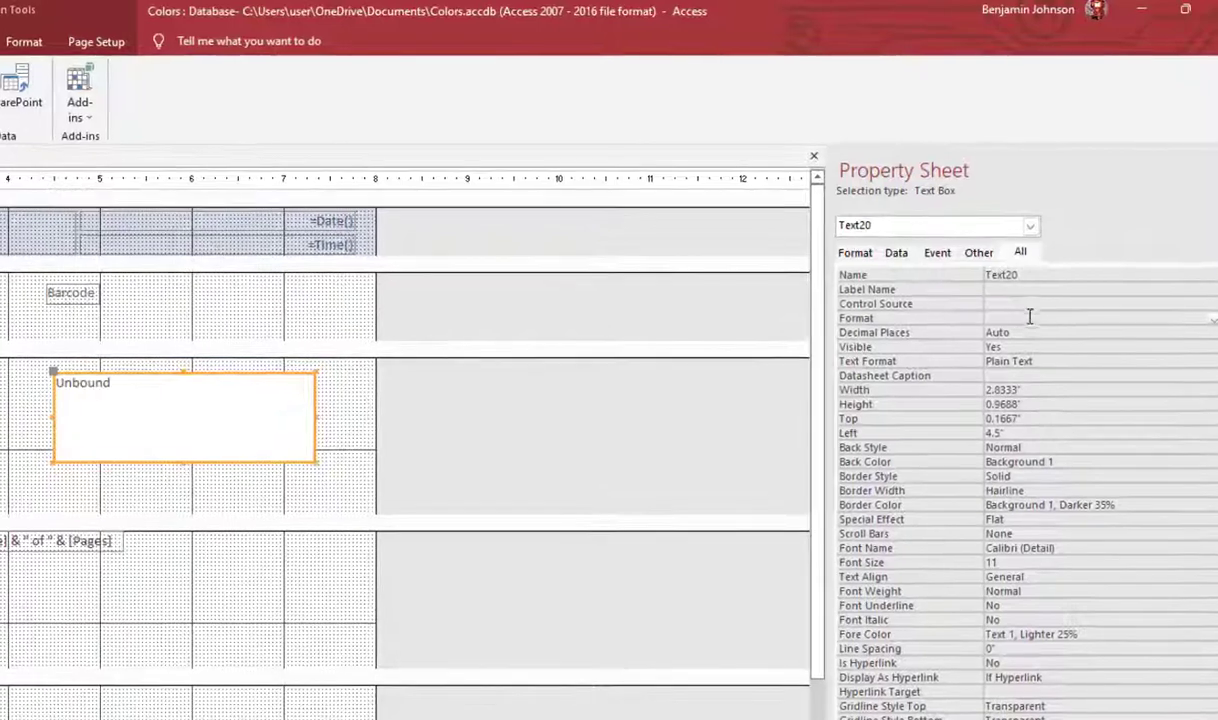
left_click(1150, 303)
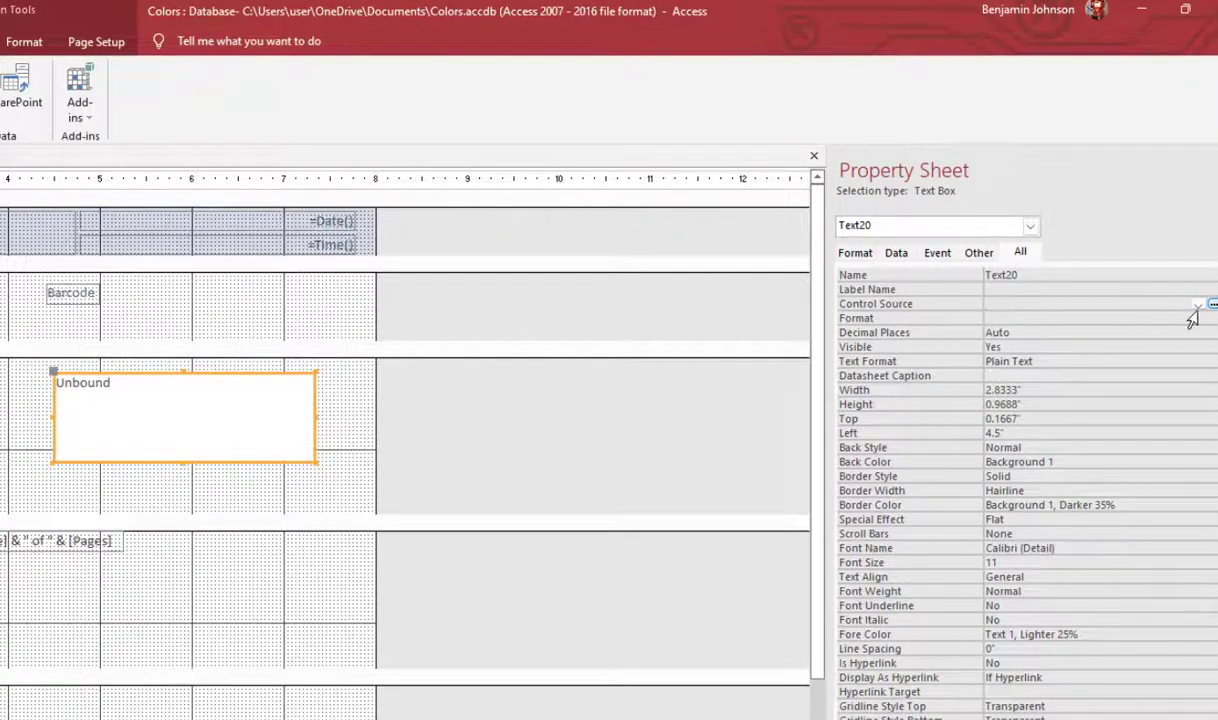
left_click(1199, 304)
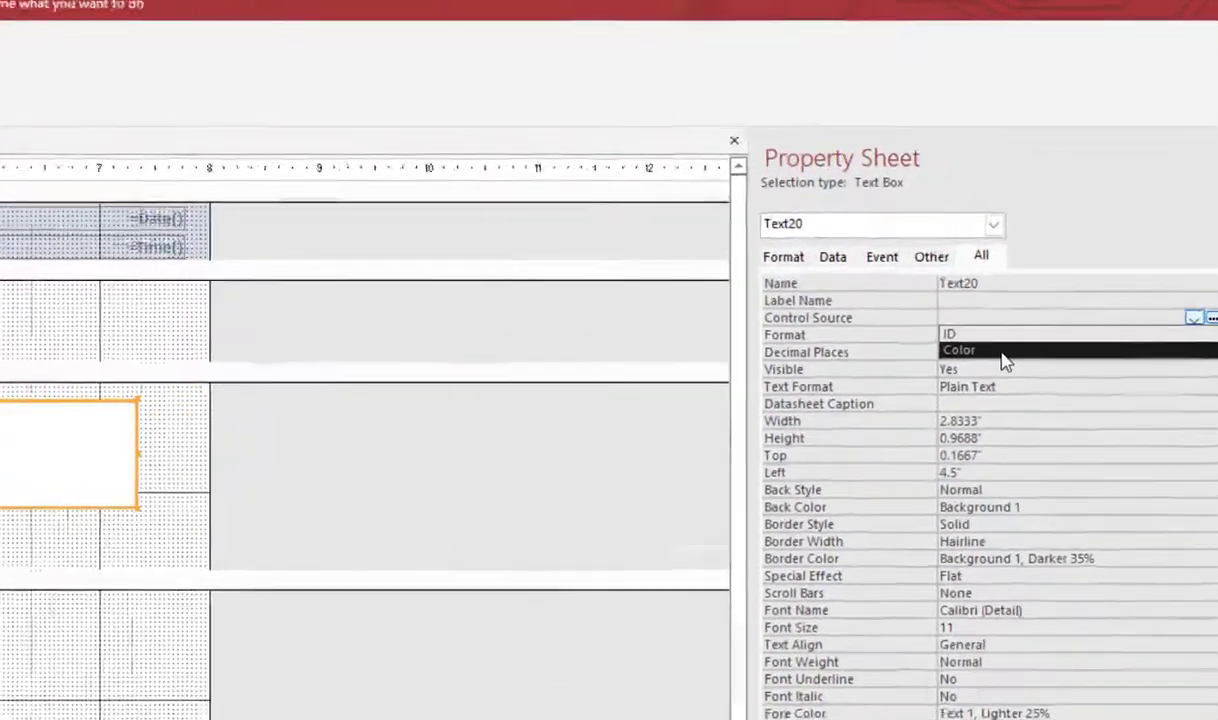
left_click(997, 367)
left_click(731, 382)
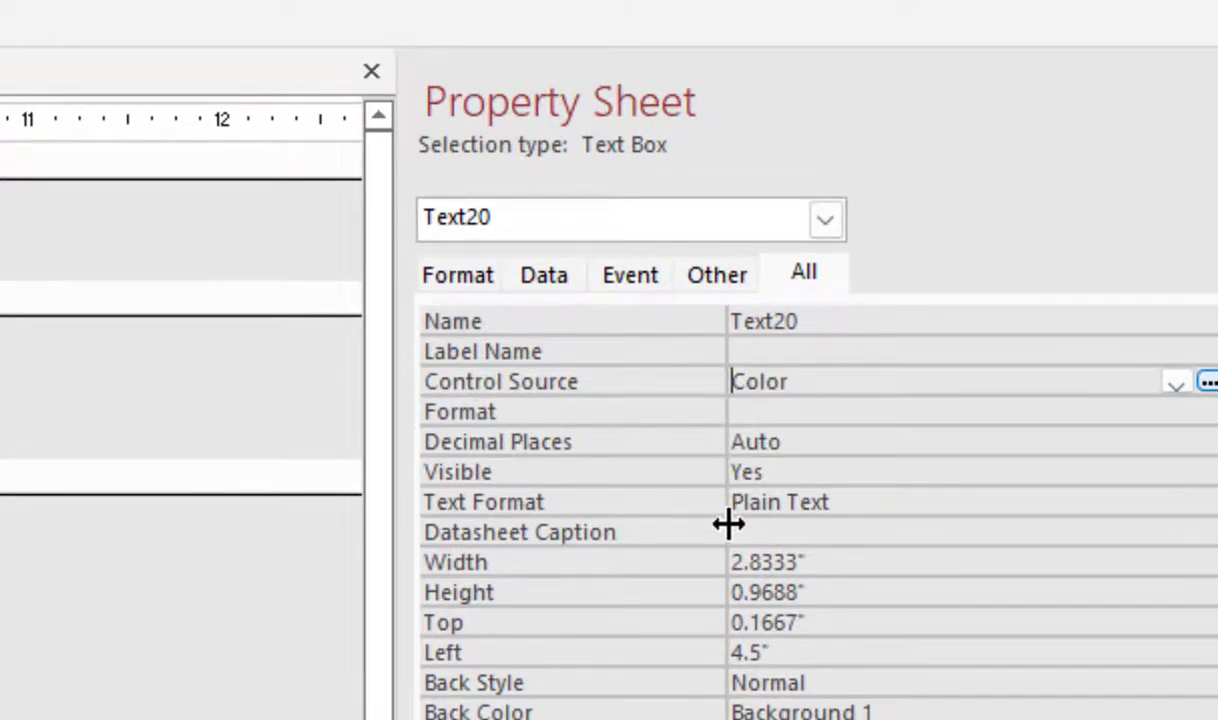
Wrap the control source as =Code128([Color])
type("=")
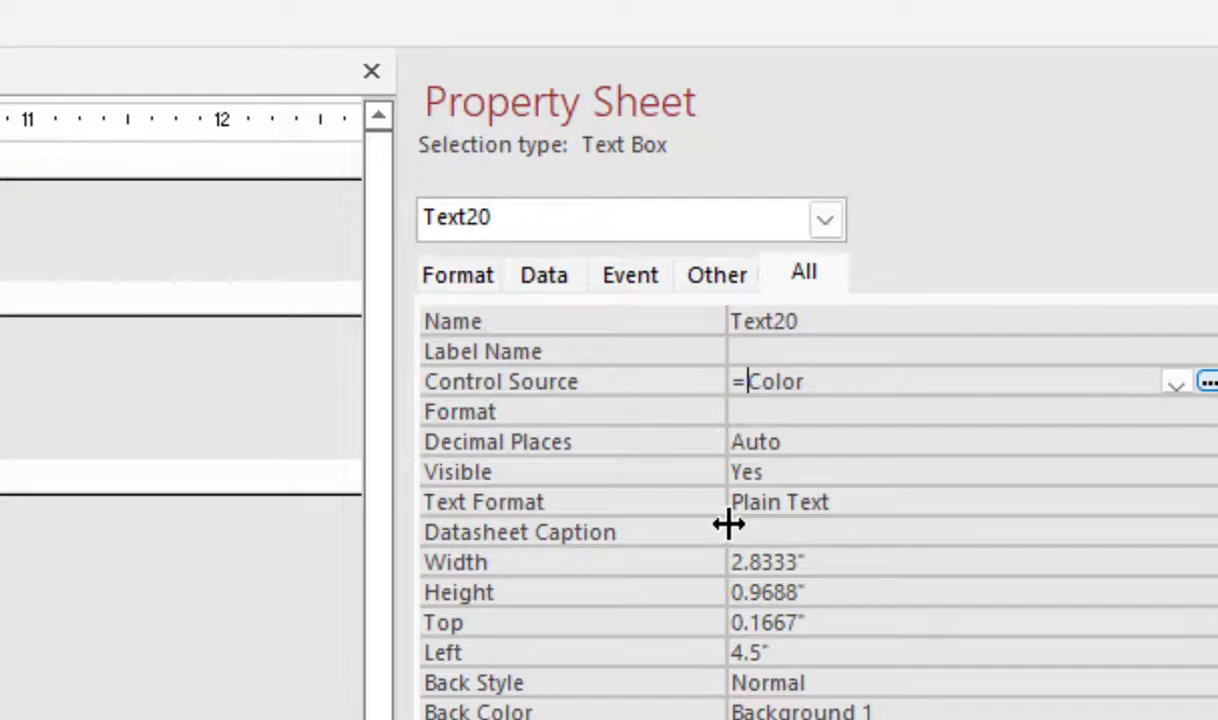
type("Code128")
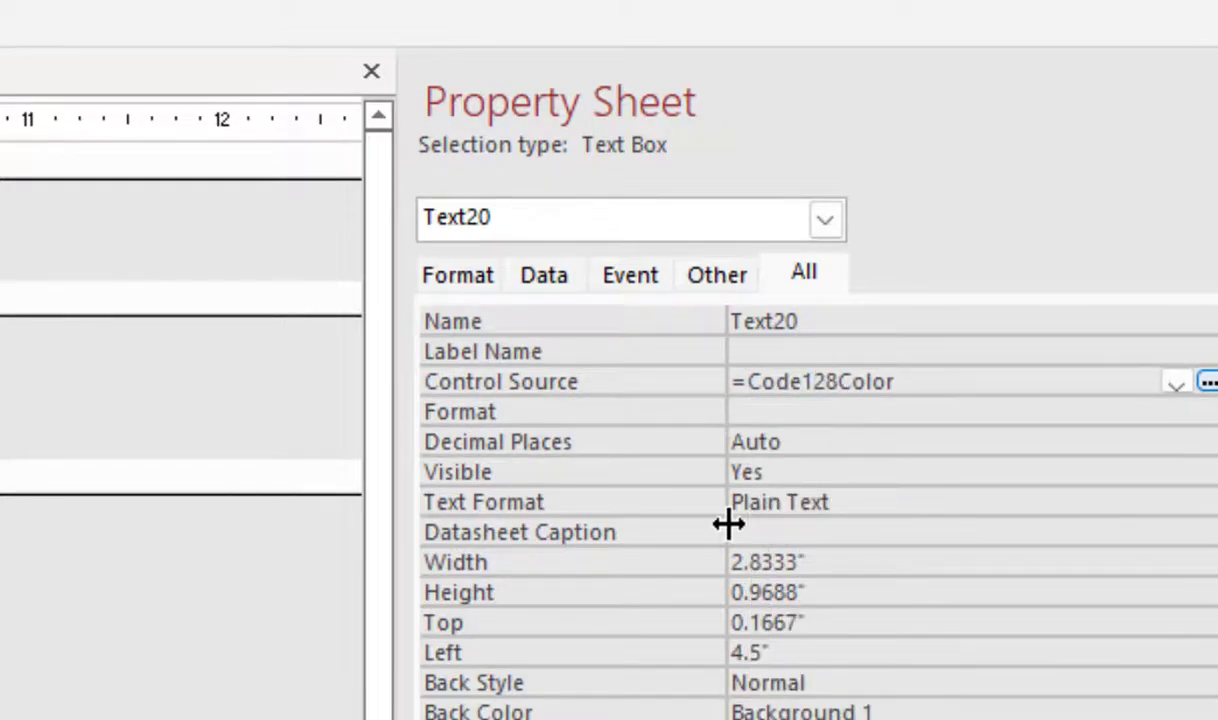
type("(")
key("Right")
key("Right")
key("Right")
key("Right")
key("Right")
type(")")
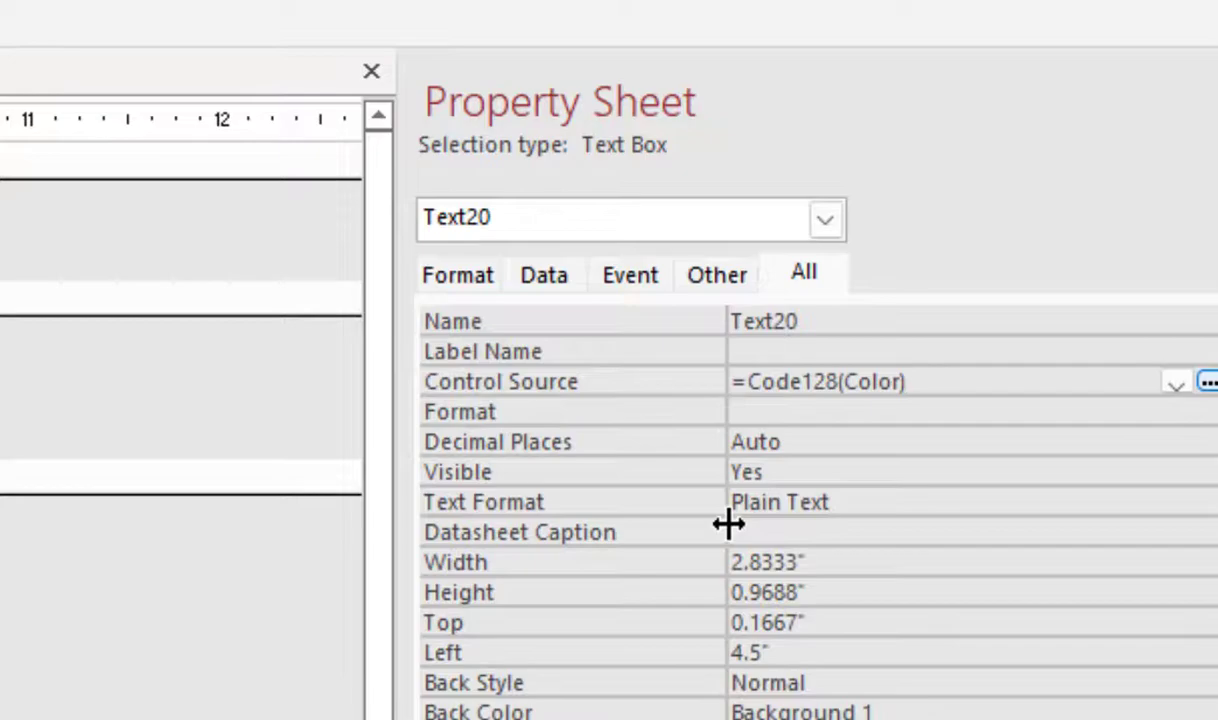
key("Return")
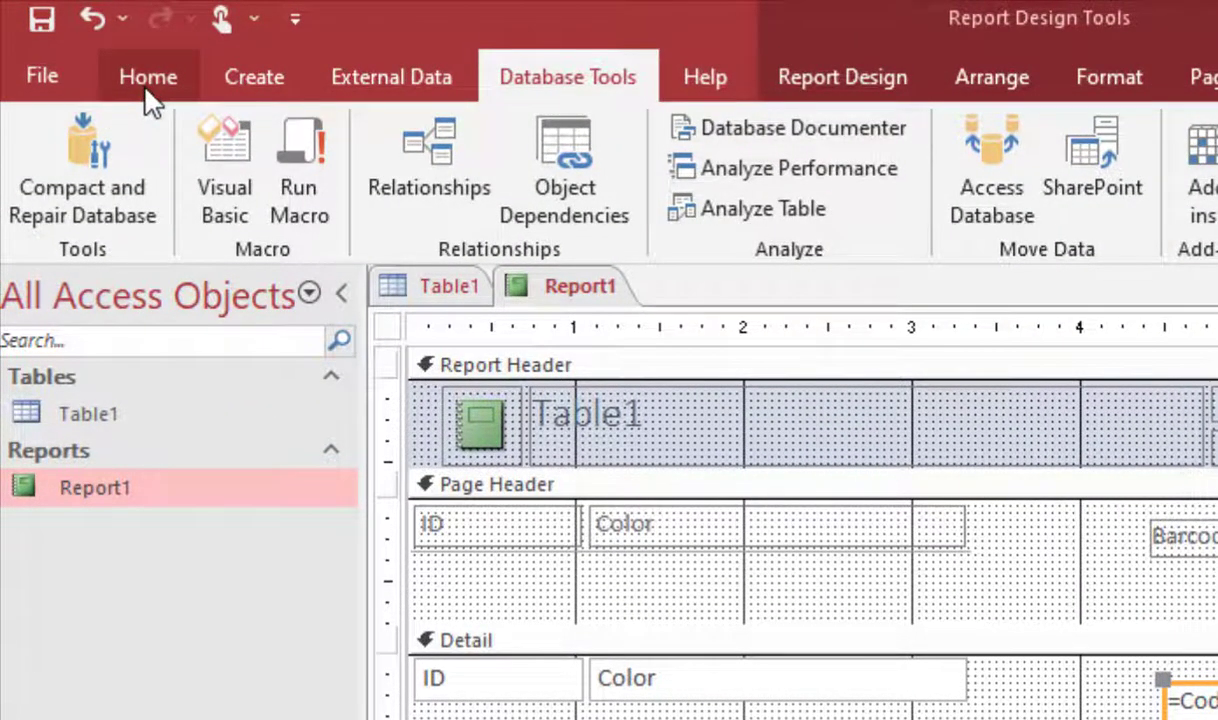
Show Report1 in Report View, revealing encoded text such as ÌRedtÎ and ÌGreenOÎ
left_click(146, 90)
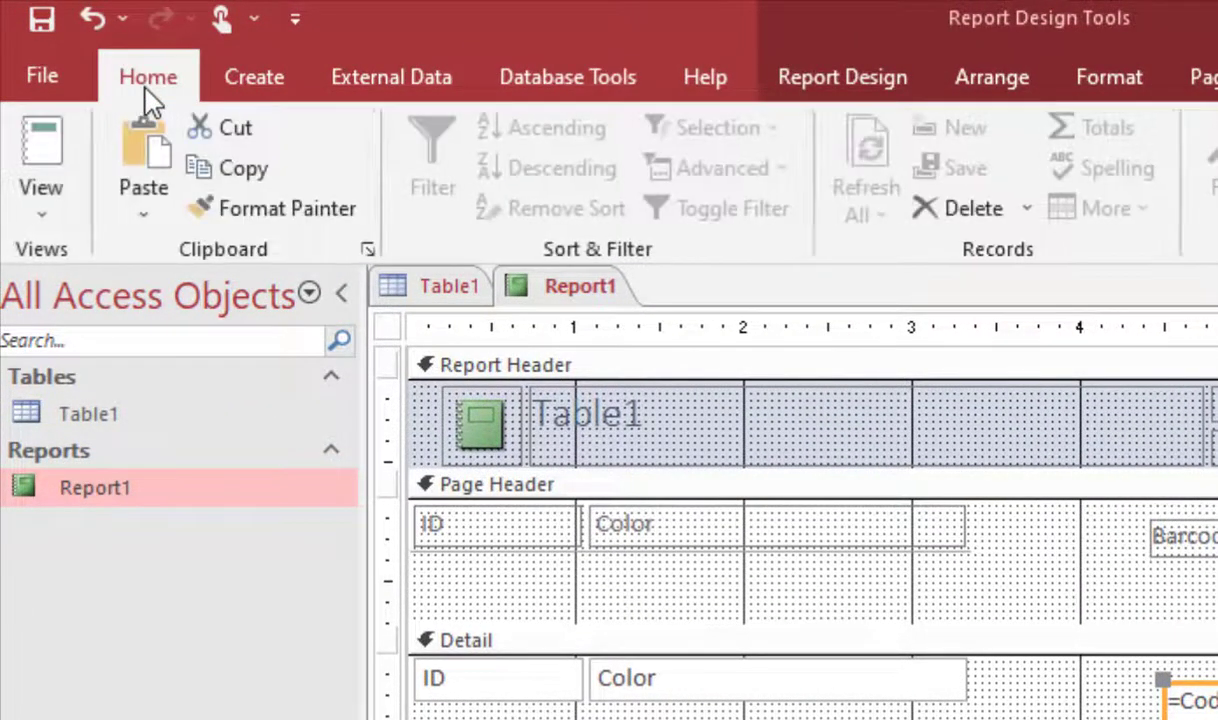
left_click(45, 211)
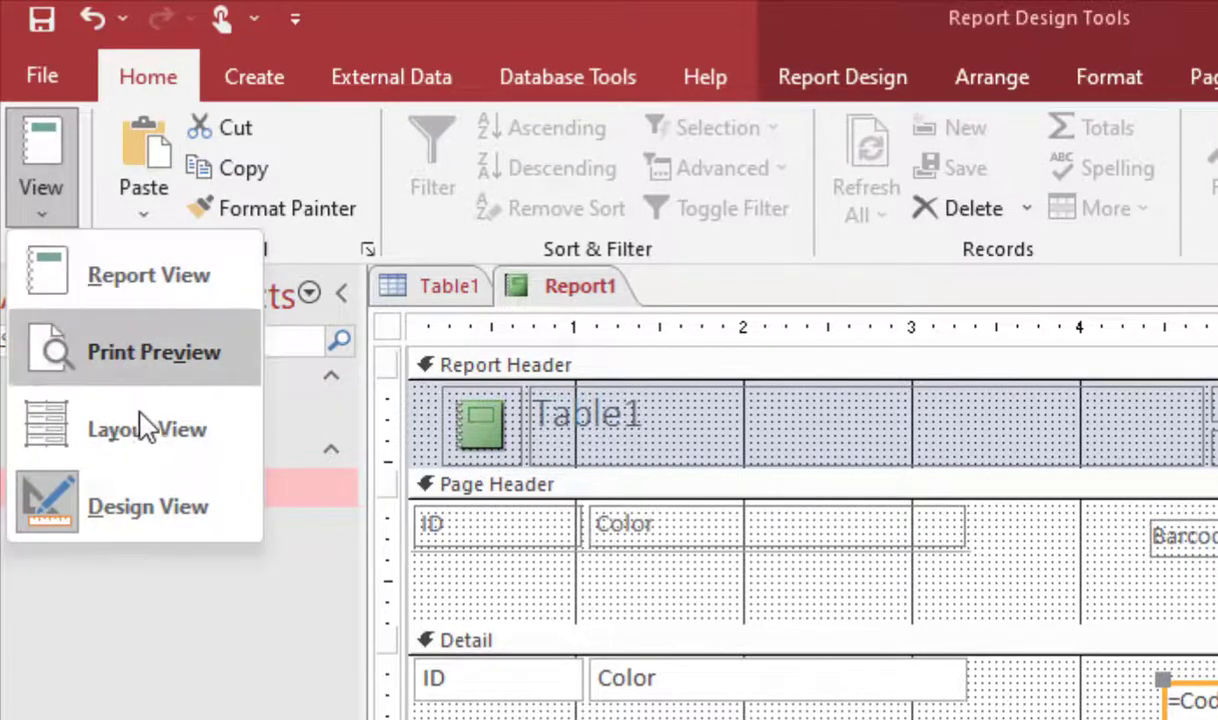
left_click(150, 275)
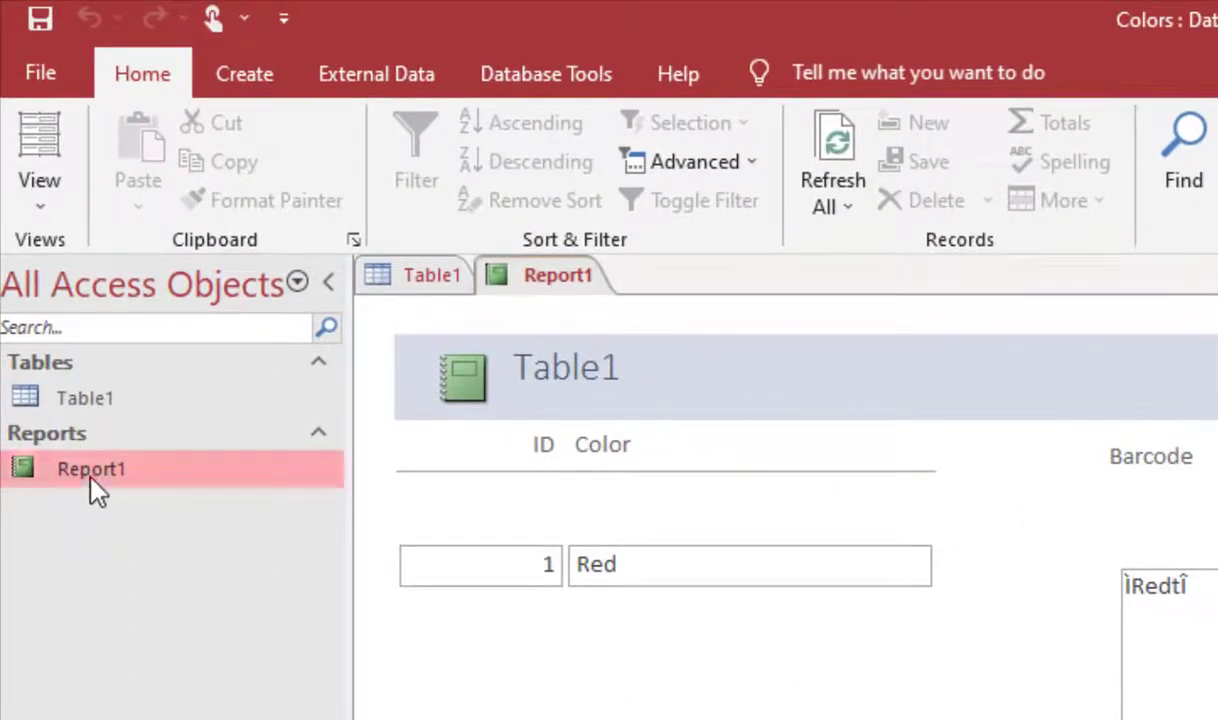
Reopen Report1 in Design View and set the =Code128([Color]) box's font to IDAutomationC128L
right_click(91, 484)
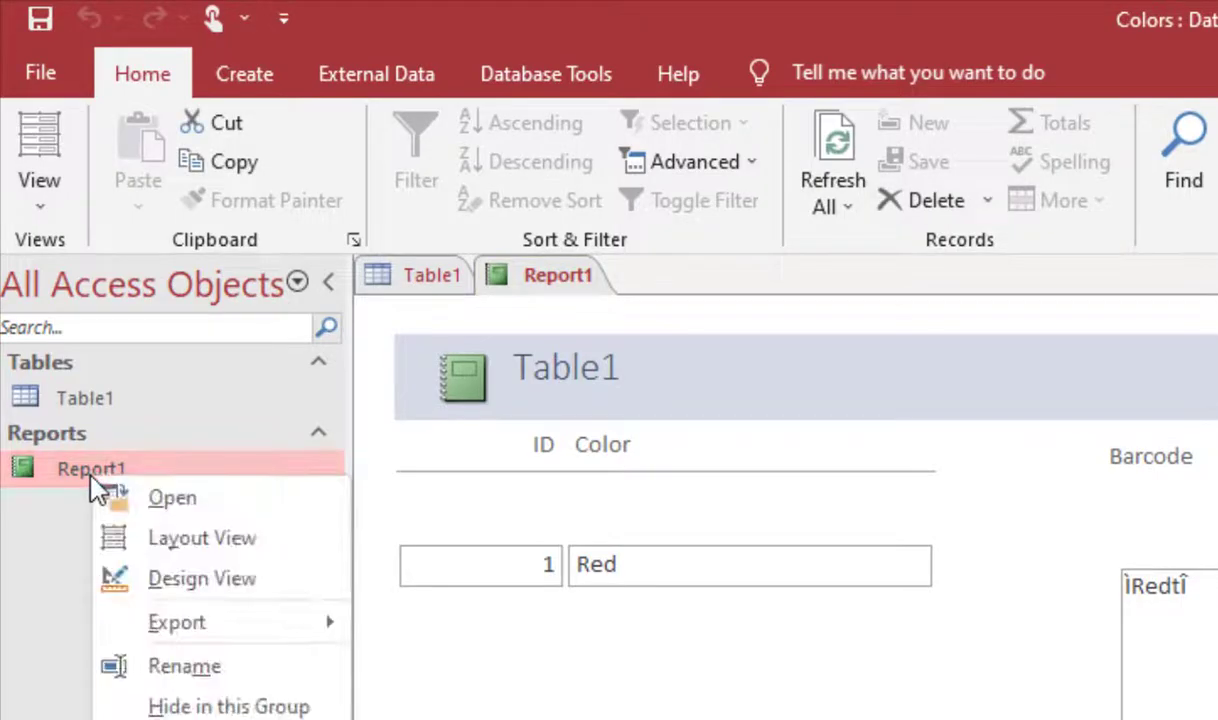
left_click(182, 578)
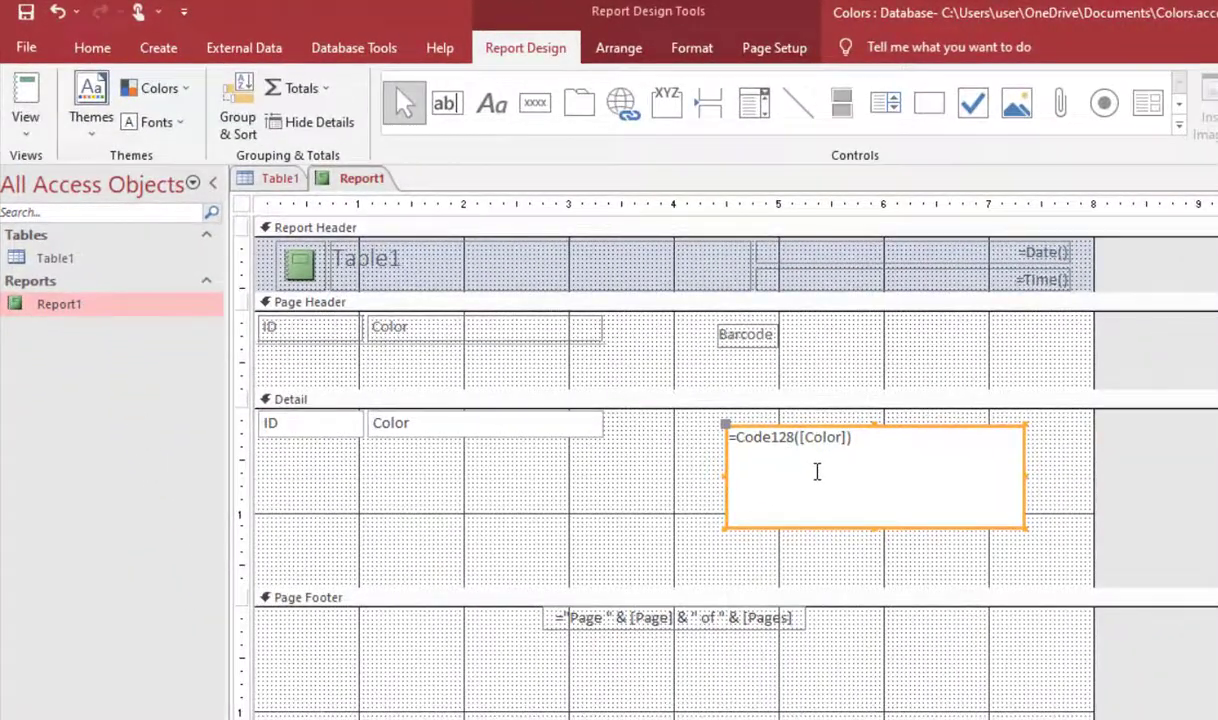
left_click(817, 472)
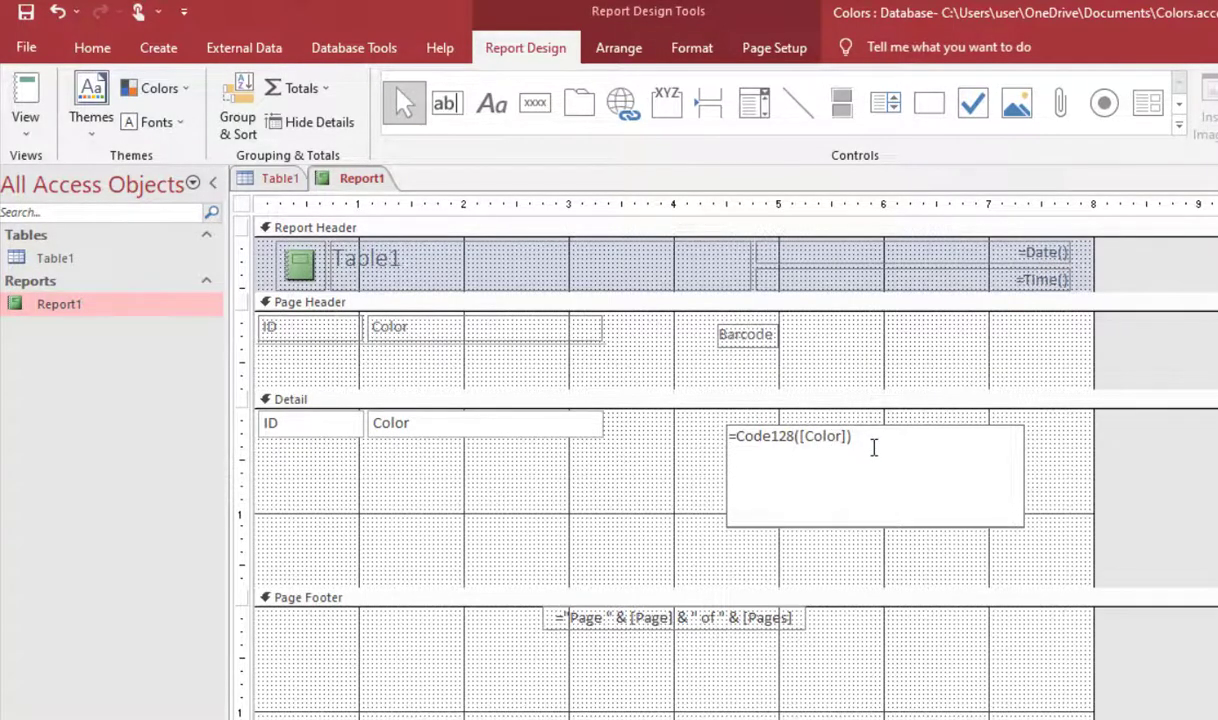
left_click_drag(873, 448, 617, 430)
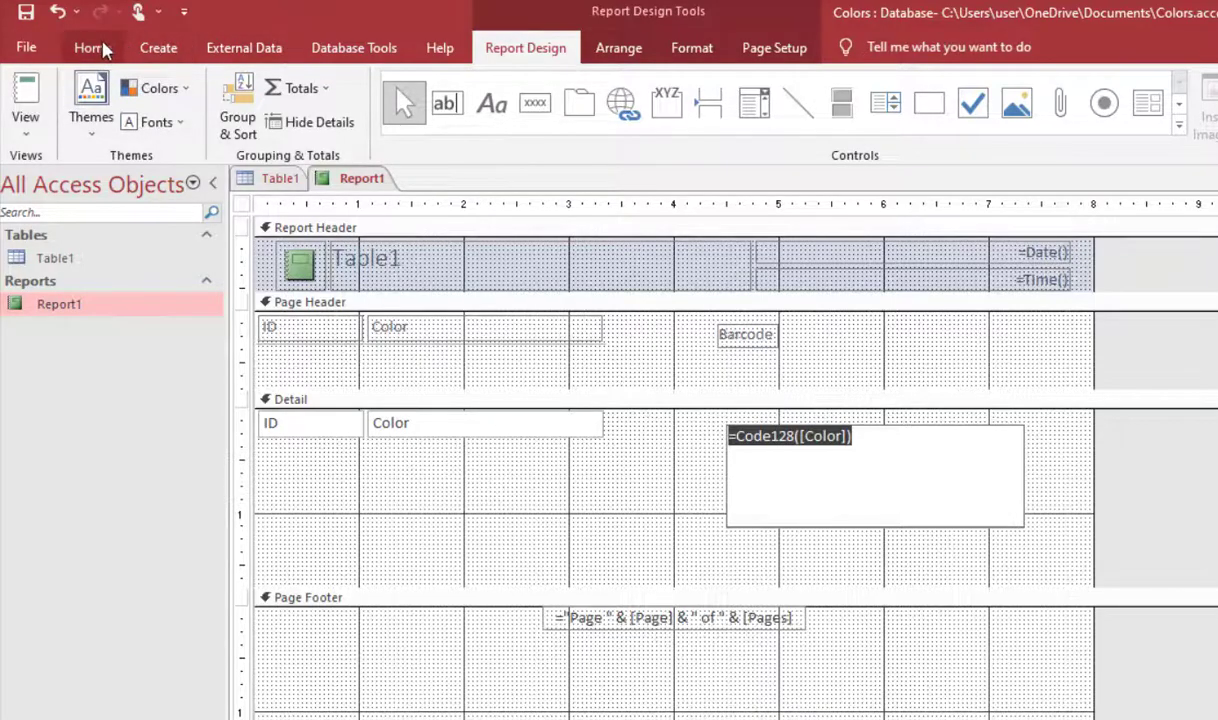
left_click(92, 48)
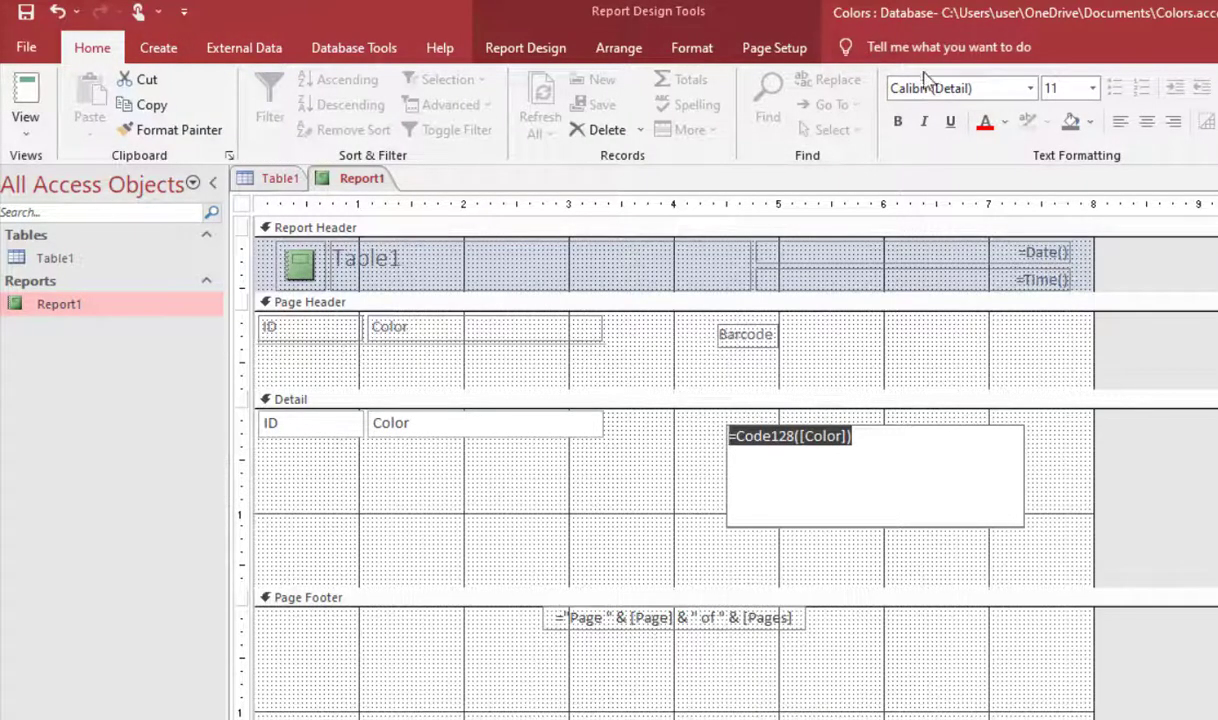
left_click(969, 88)
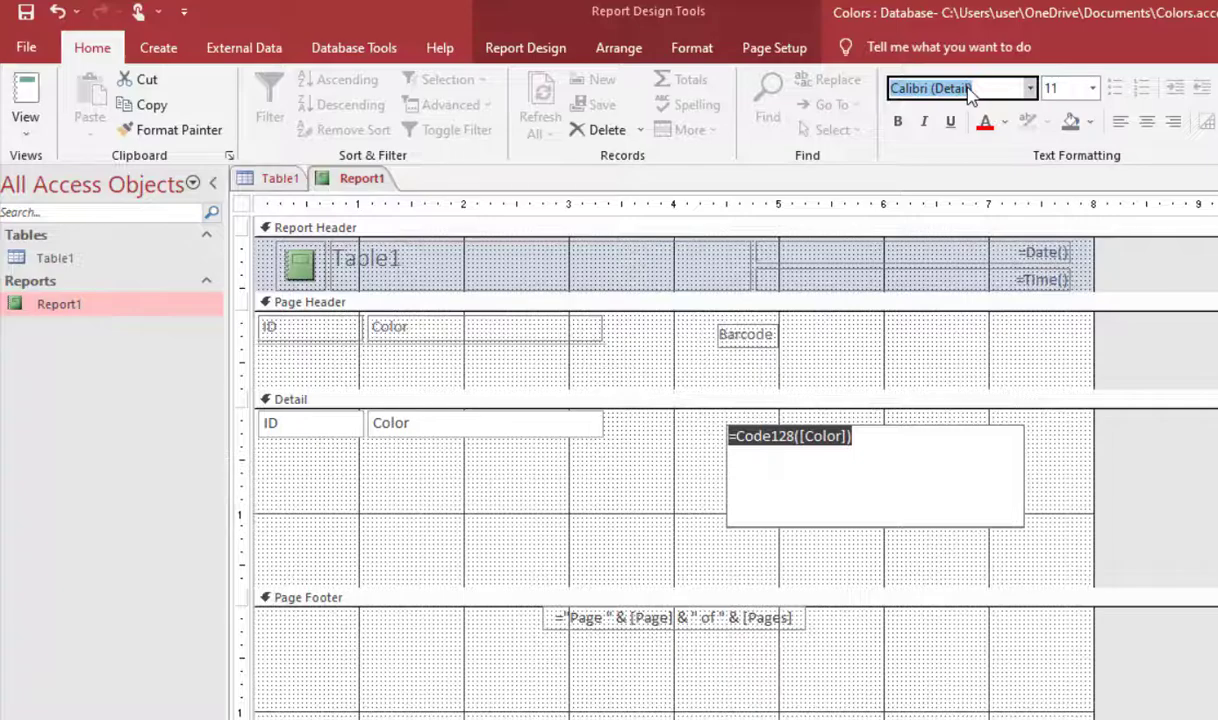
type("IDA")
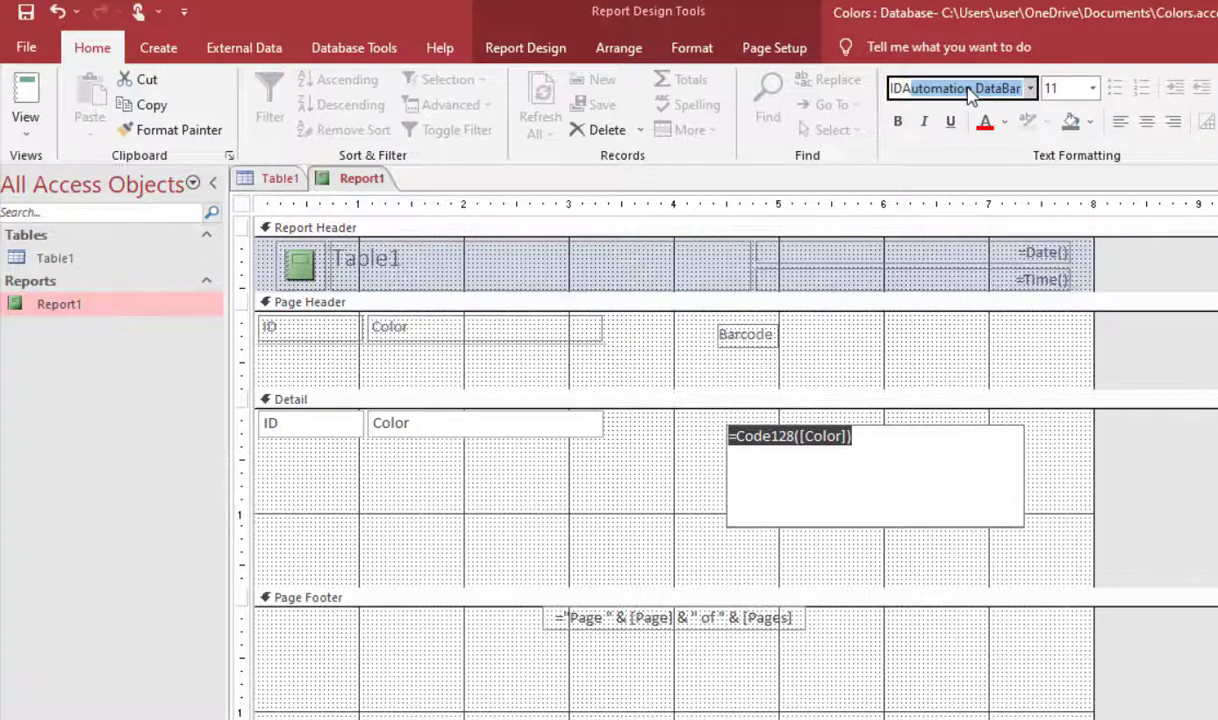
type("utomationC")
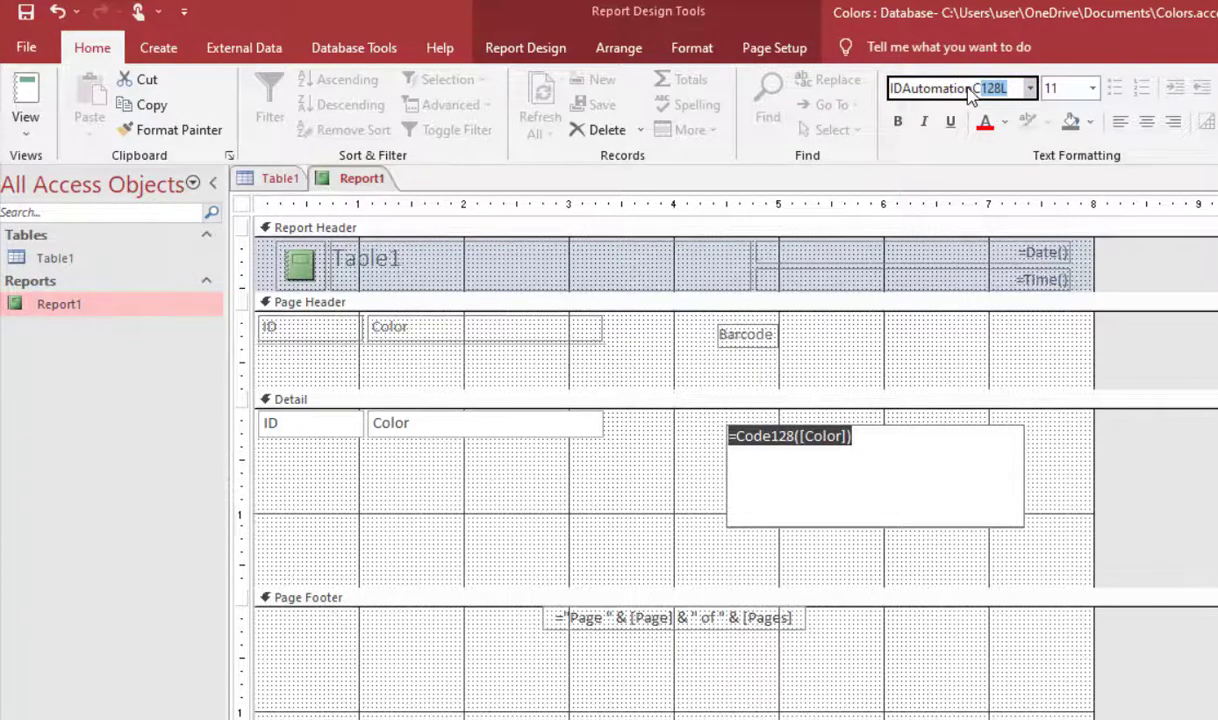
key("Return")
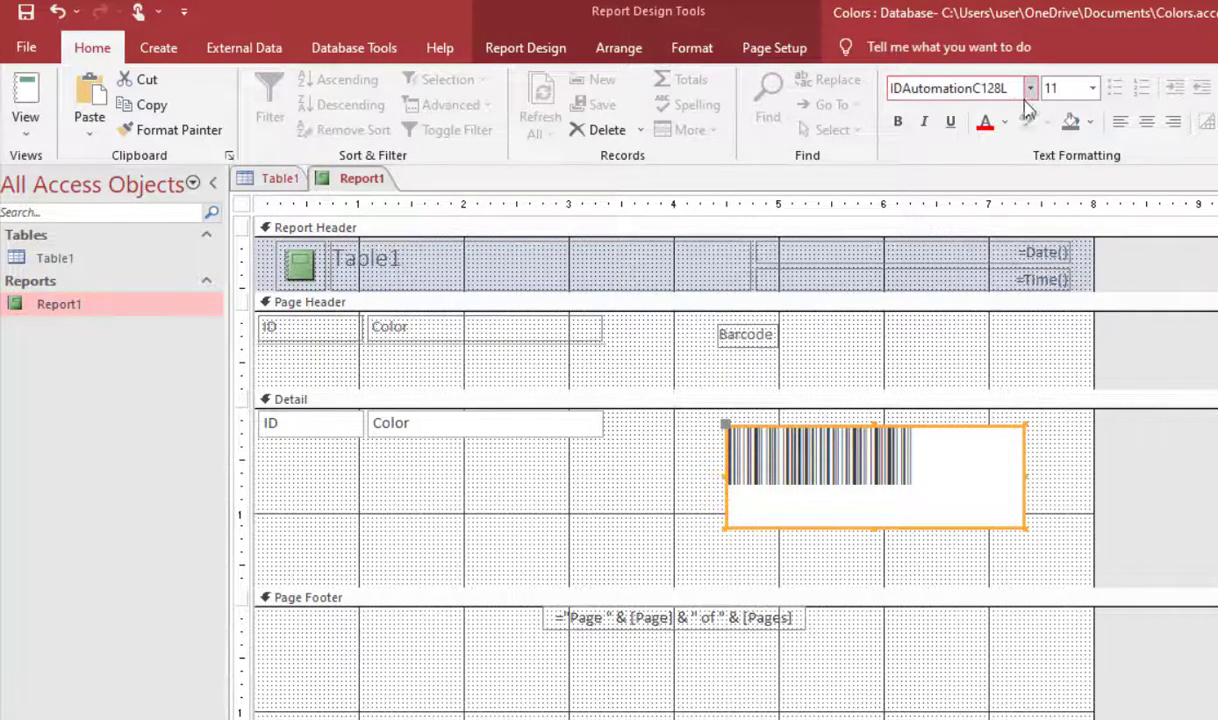
Set the barcode box's font size to 16 and drag its bottom-left corner outward
left_click(1094, 89)
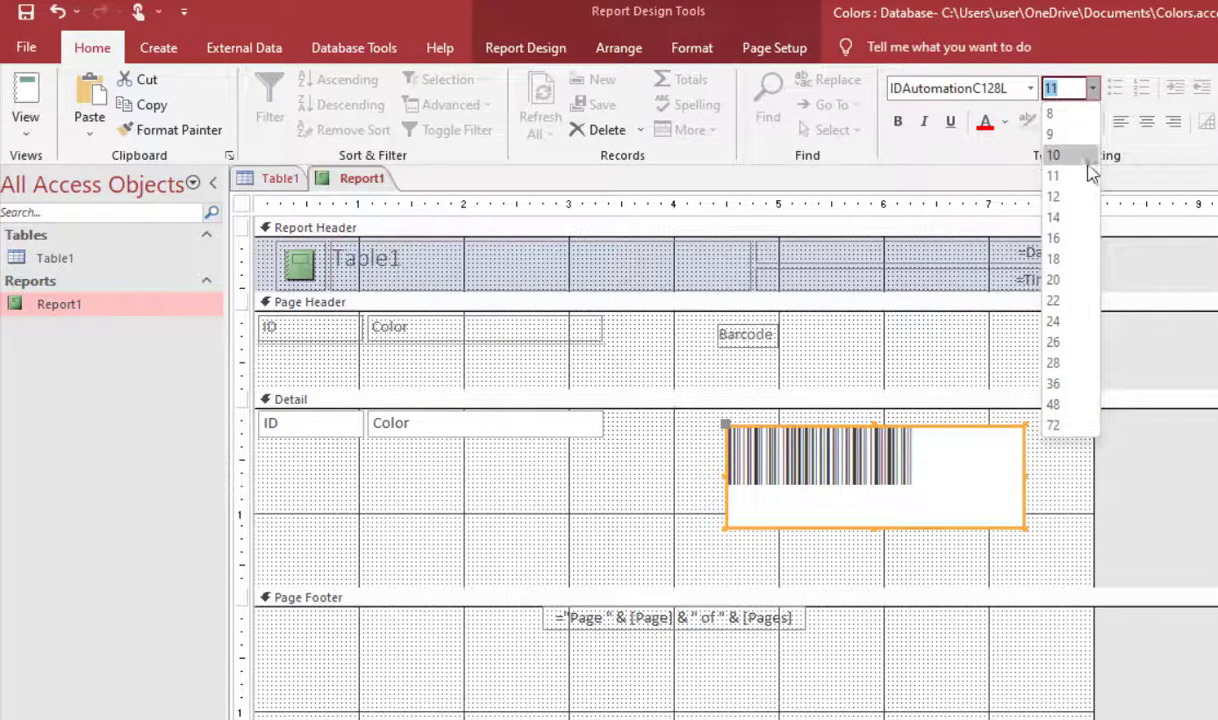
left_click(1060, 238)
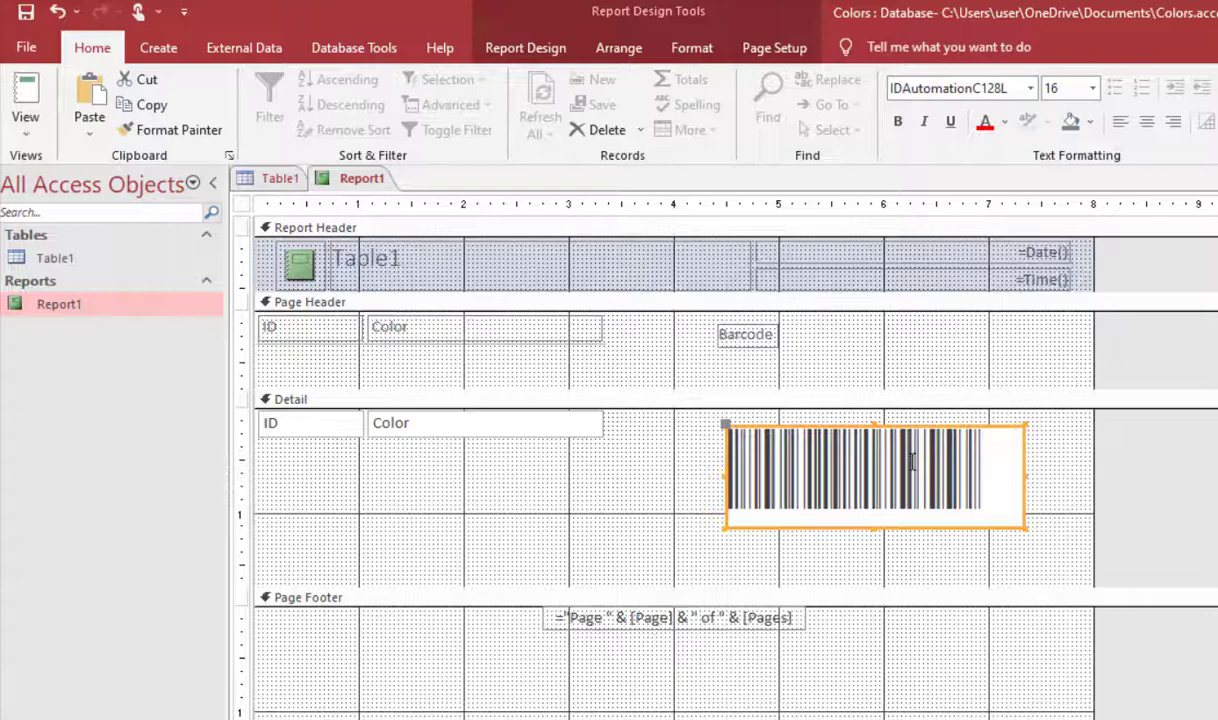
left_click(718, 533)
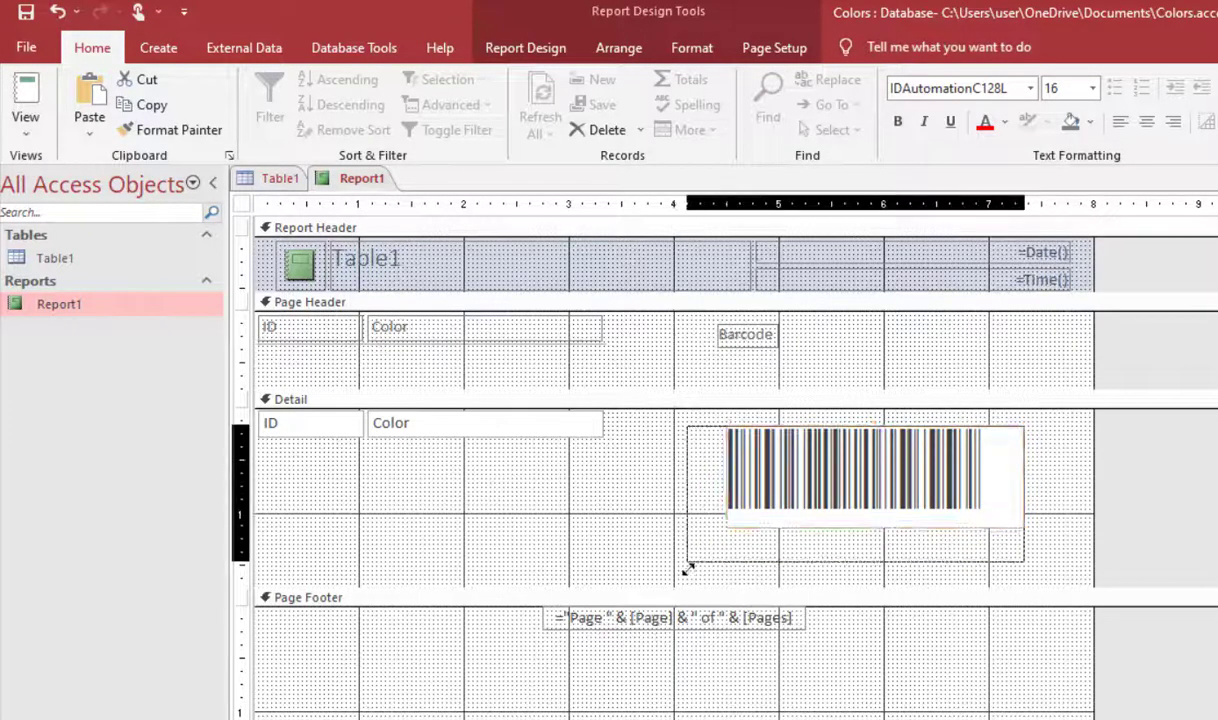
left_click_drag(687, 570, 677, 576)
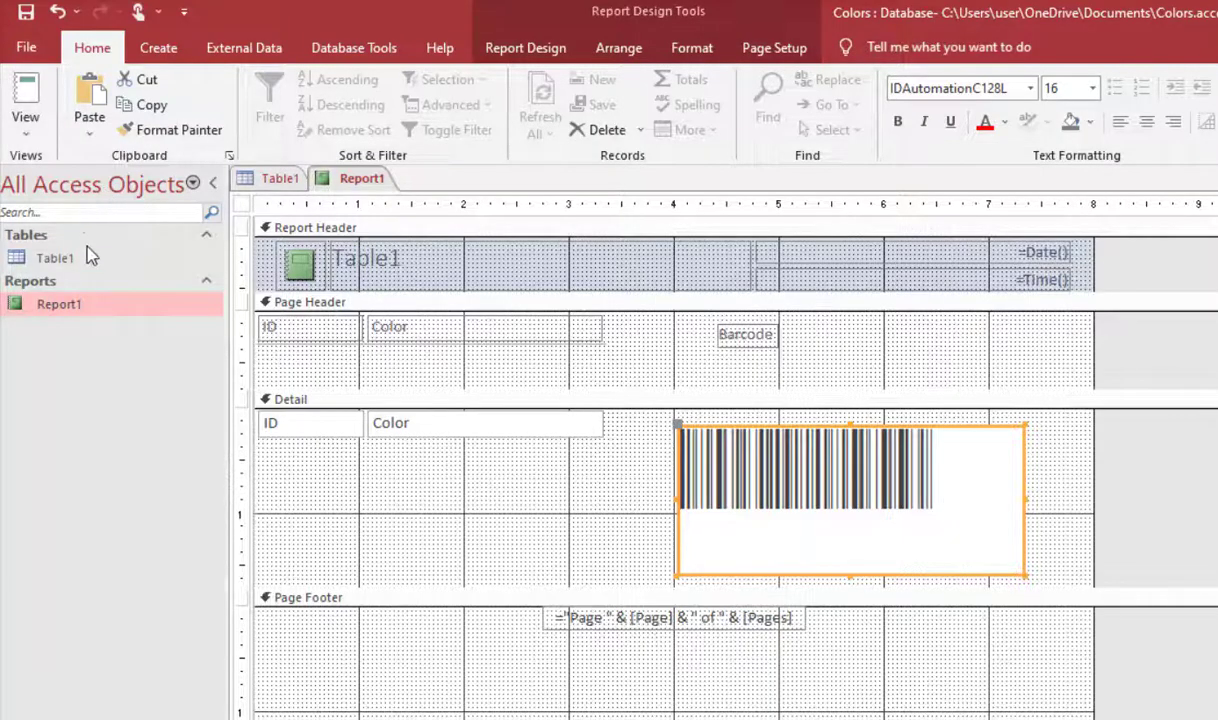
Open Report1 in Layout View from its Navigation Pane context menu
right_click(88, 308)
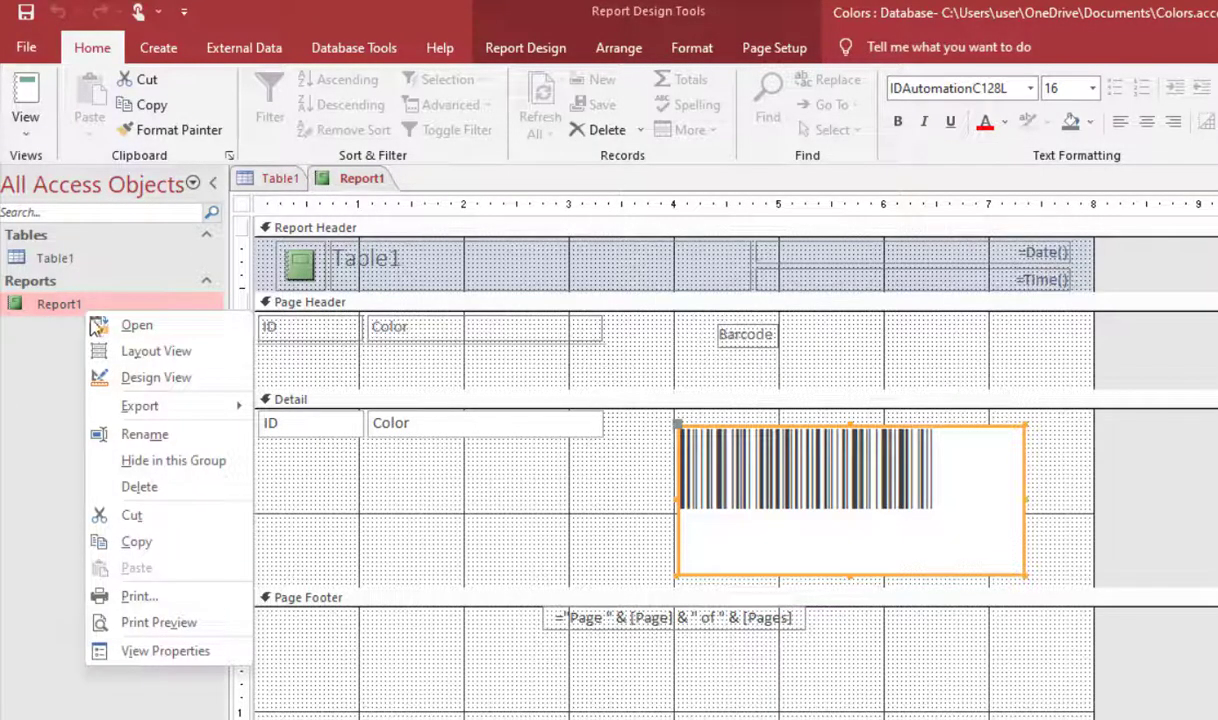
left_click(127, 354)
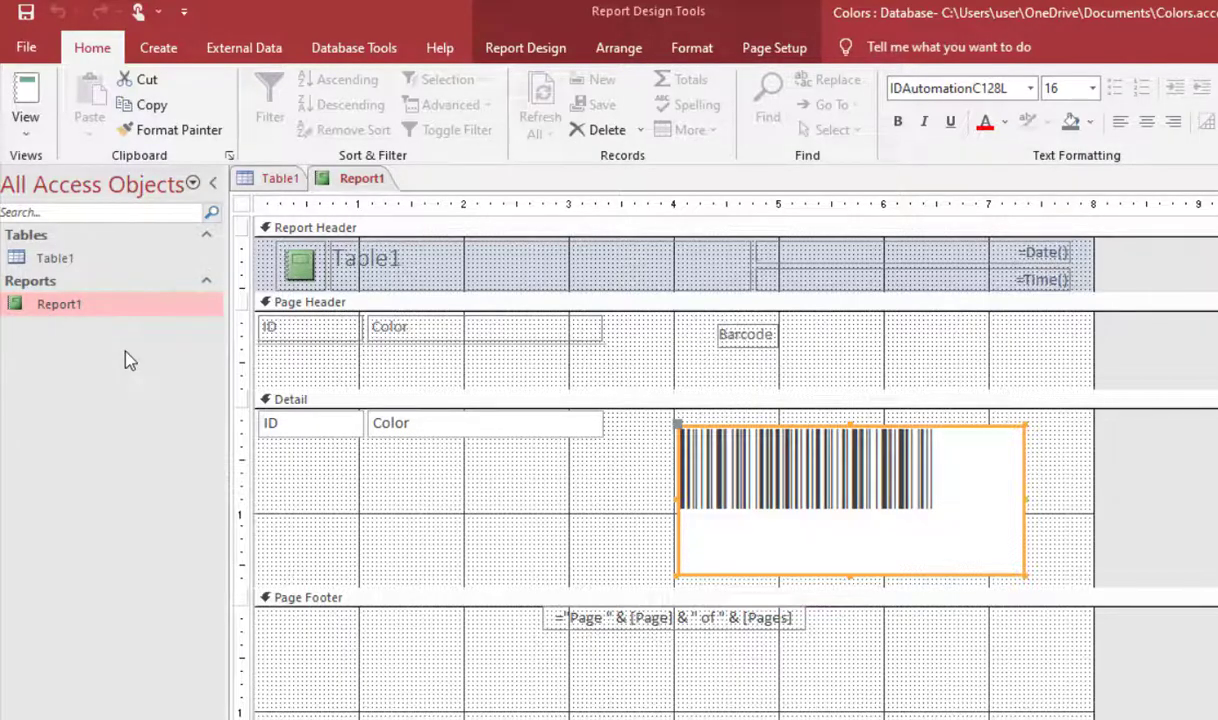